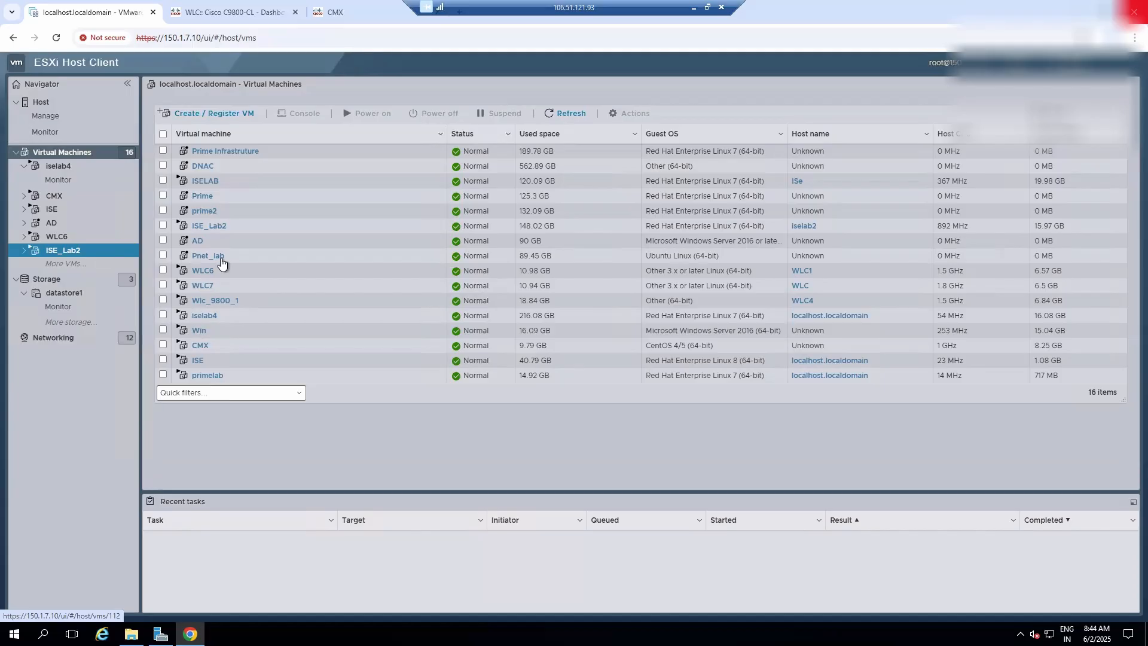
- Start creating a virtual machine, choosing to deploy it from an OVF or OVA file
right_click(91, 153)
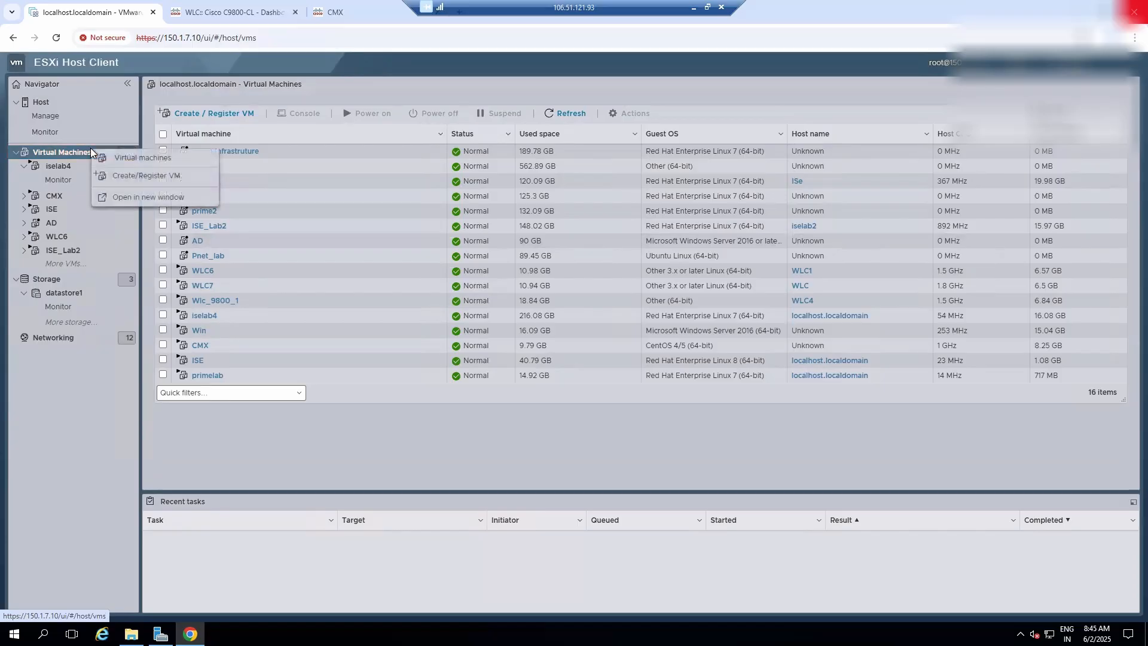
left_click(120, 177)
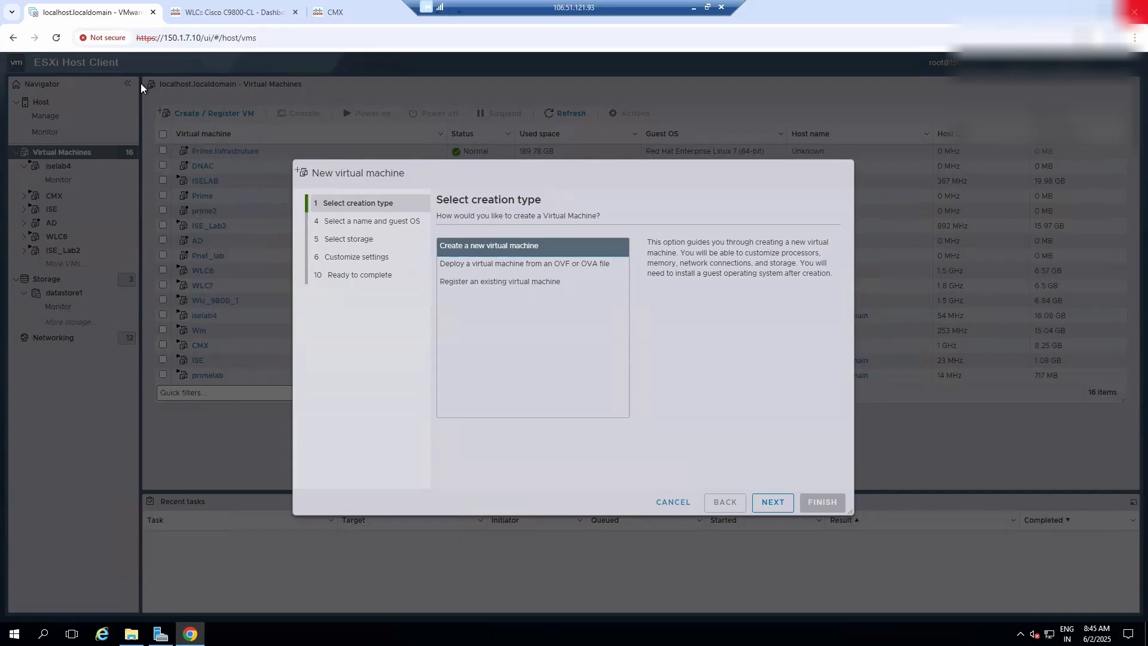
left_click(477, 265)
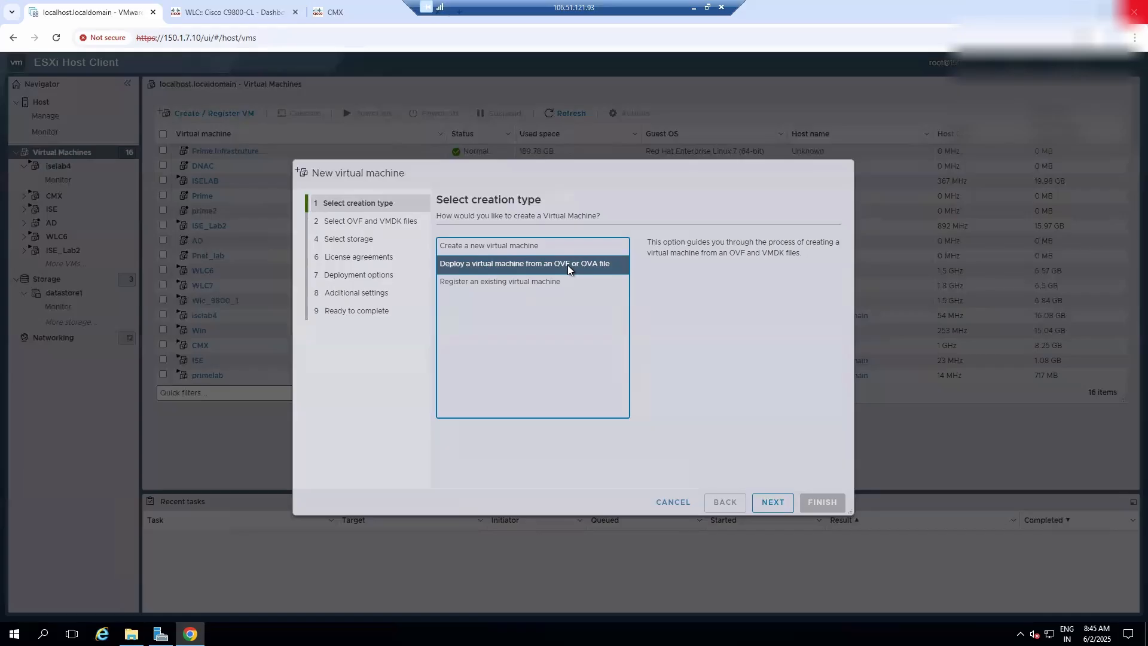
left_click(774, 504)
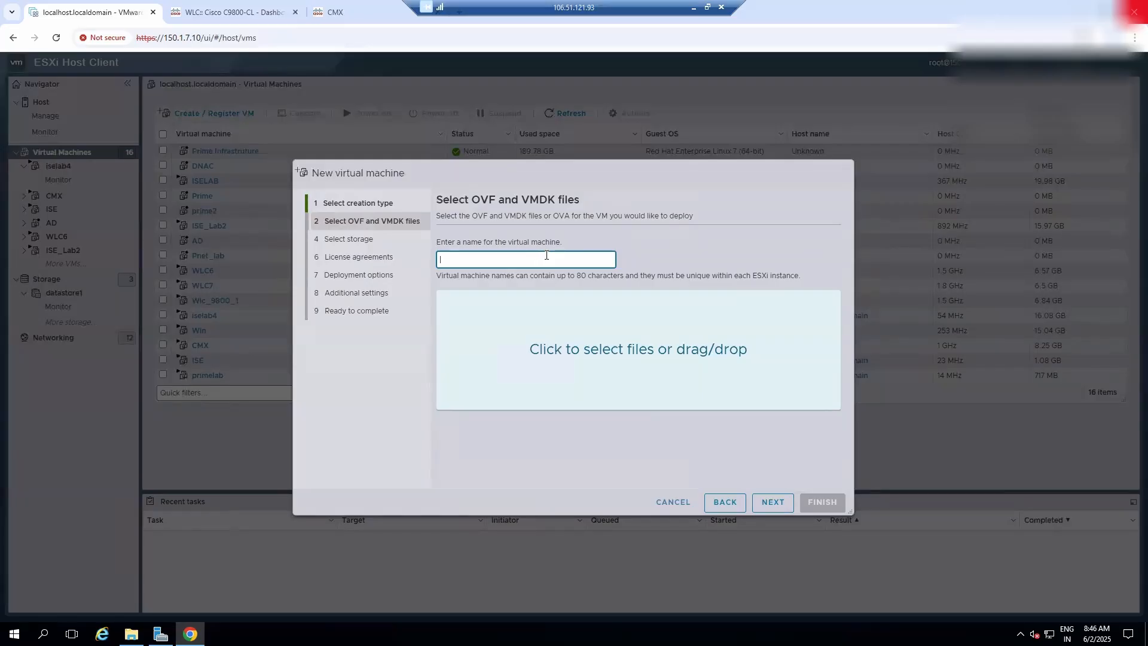
- Name the virtual machine ISE, load ISE-3.1.0.518b-virtual-SNS3615-SNS3655-300.ova, and proceed to the deployment options with datastore1 as storage
type("ISE")
left_click(611, 351)
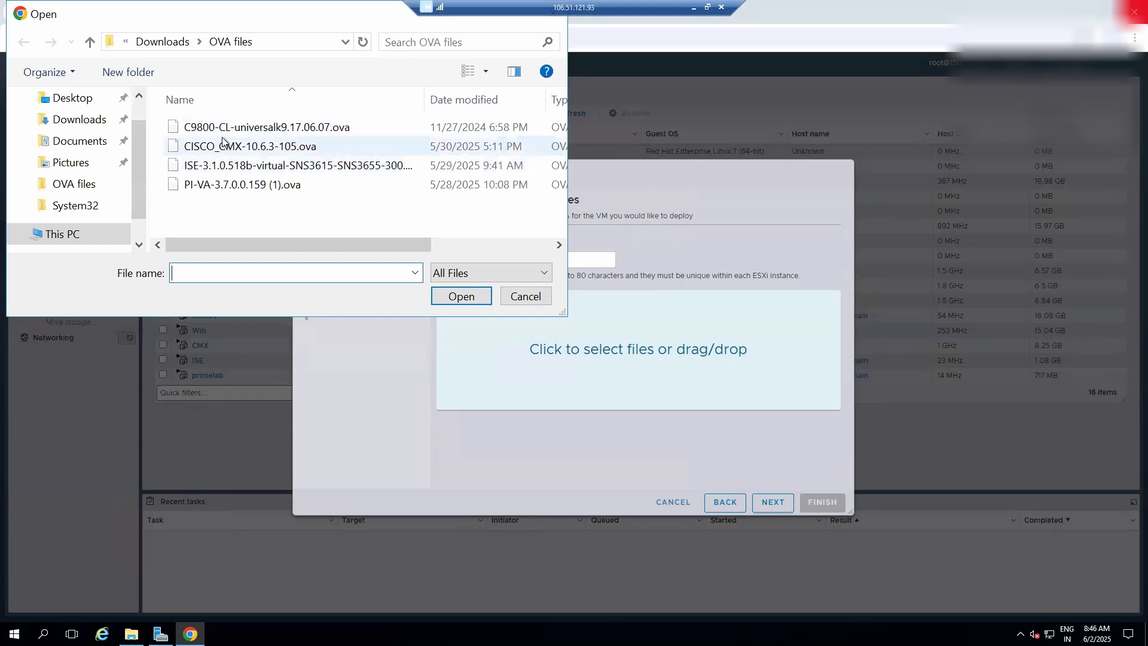
left_click(353, 166)
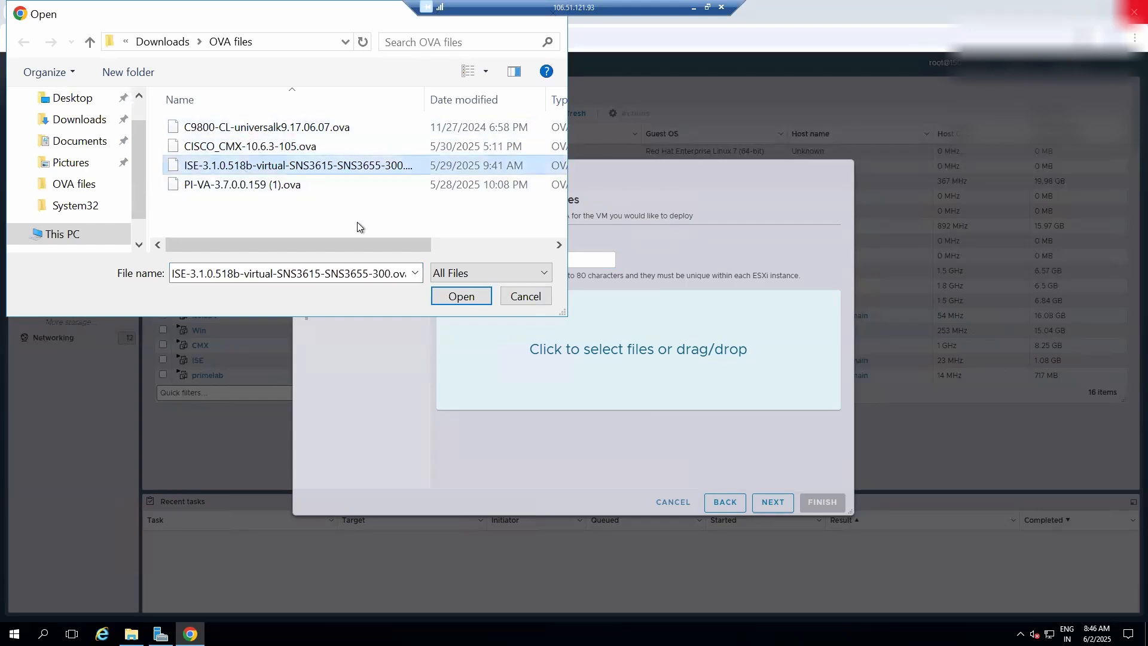
left_click(476, 300)
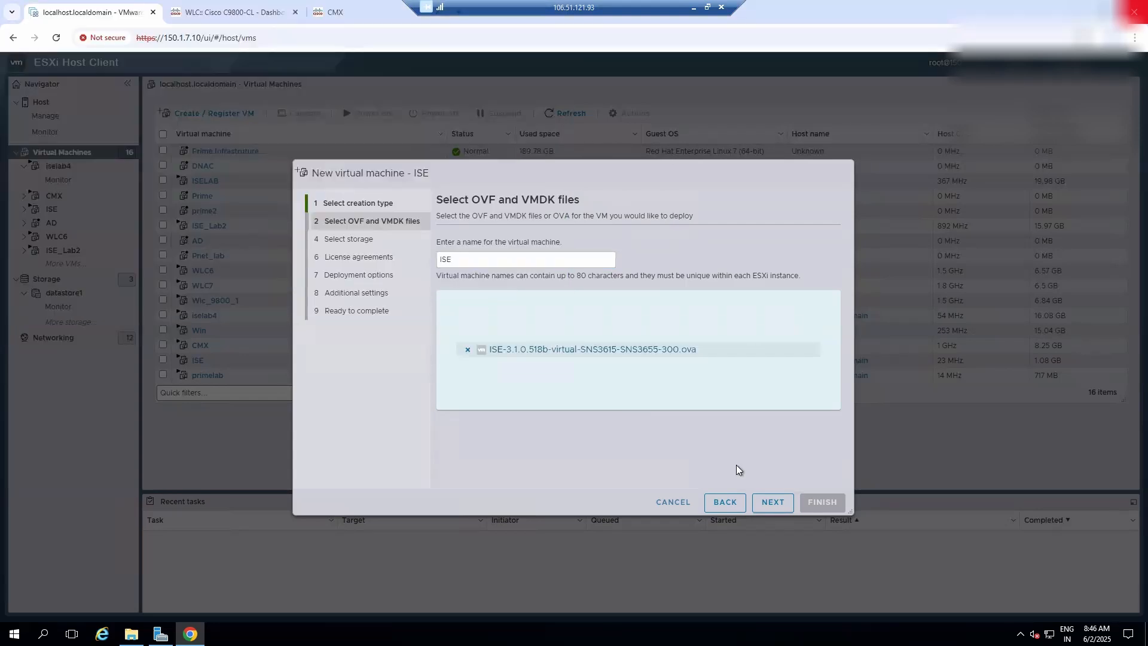
left_click(777, 501)
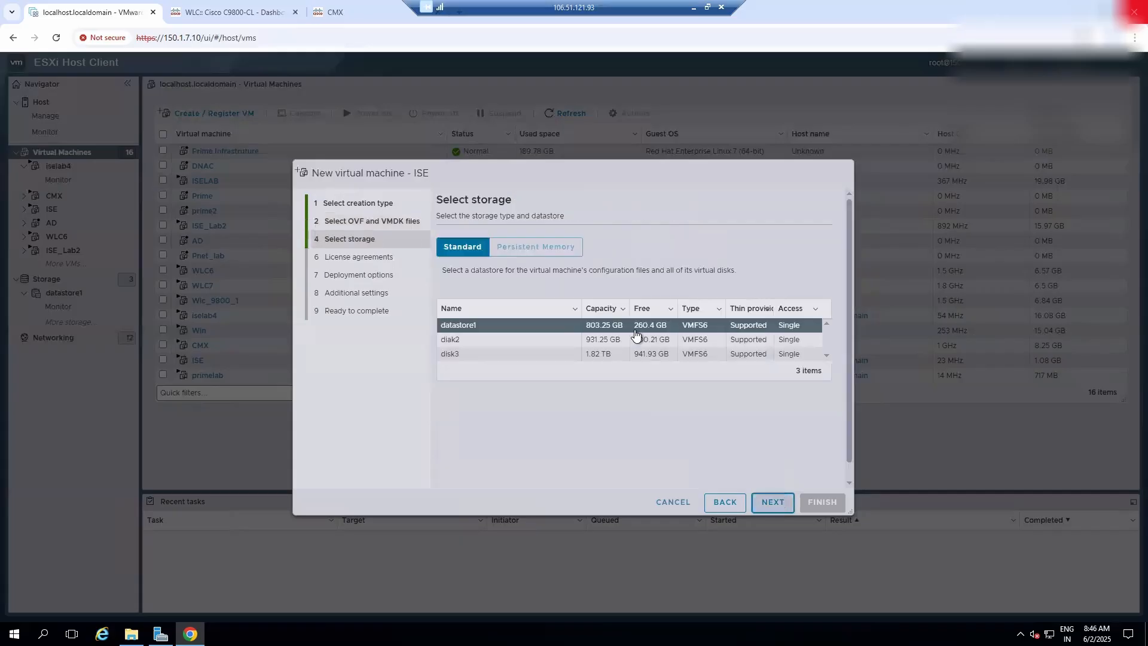
left_click(765, 499)
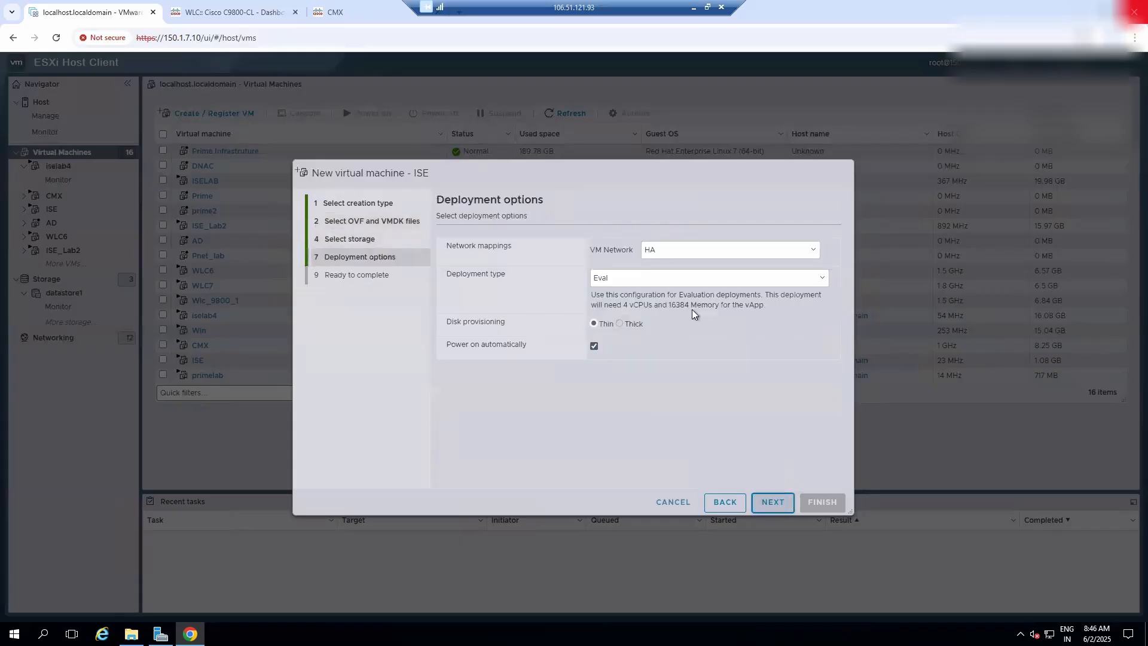
- Go back to the OVF and VMDK file selection and change the virtual machine's name to ISElab5
left_click(725, 502)
left_click(726, 502)
left_click(499, 258)
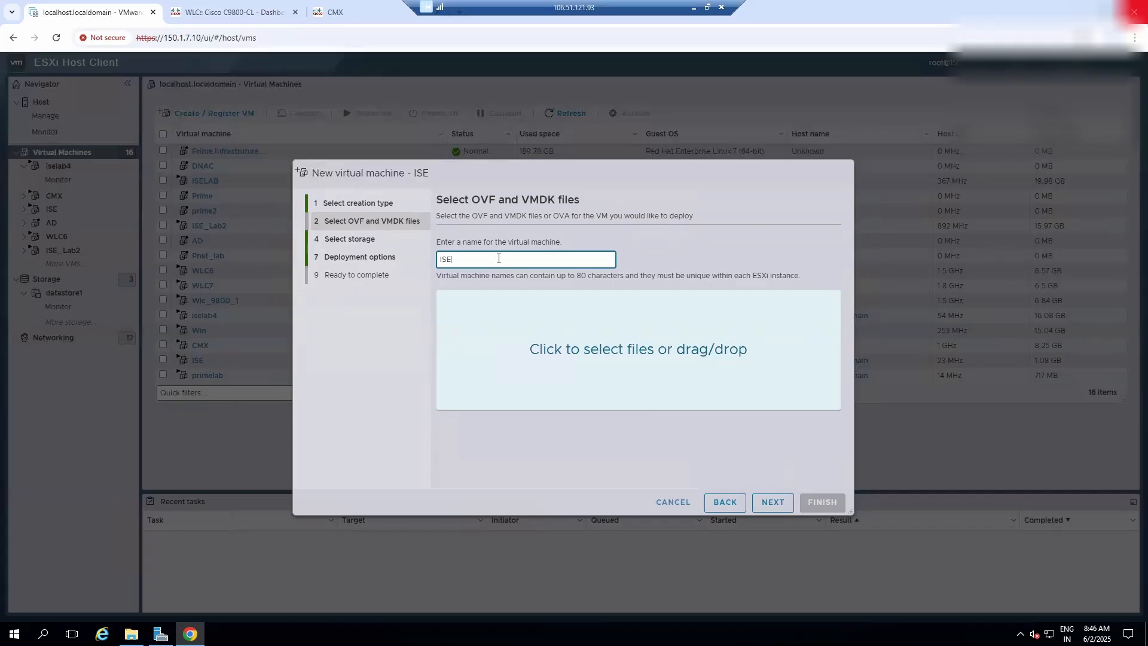
type("lab5")
left_click(777, 502)
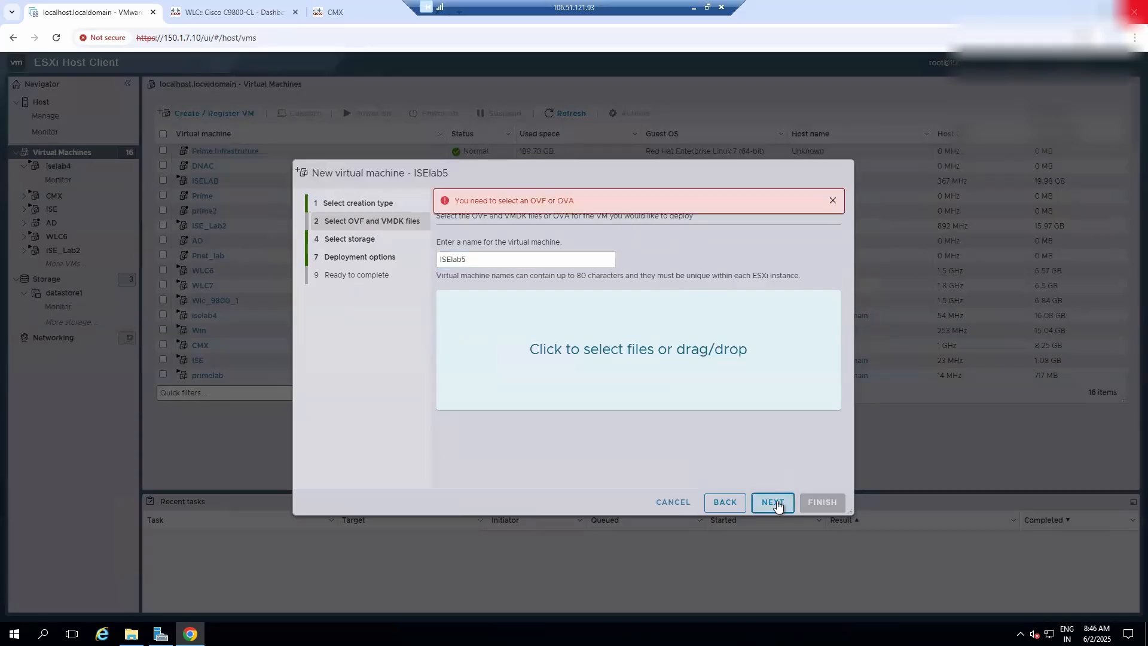
- Load ISE-3.1.0.518b-virtual-SNS3615-SNS3655-300.ova again for ISElab5 and proceed to storage selection
left_click(653, 351)
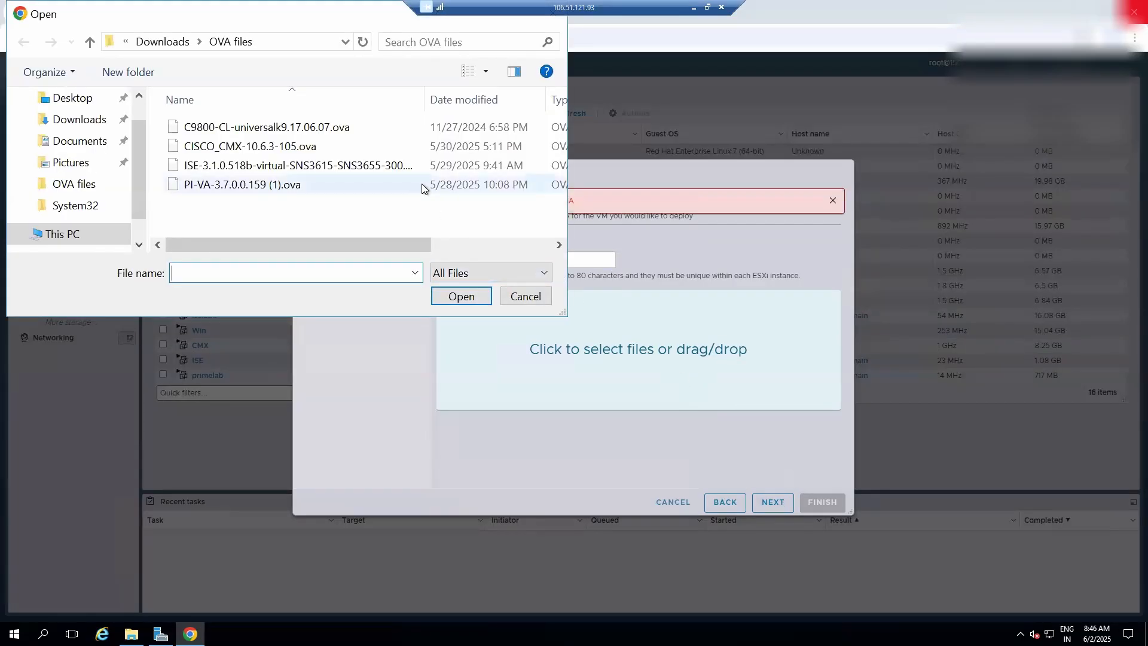
left_click(322, 165)
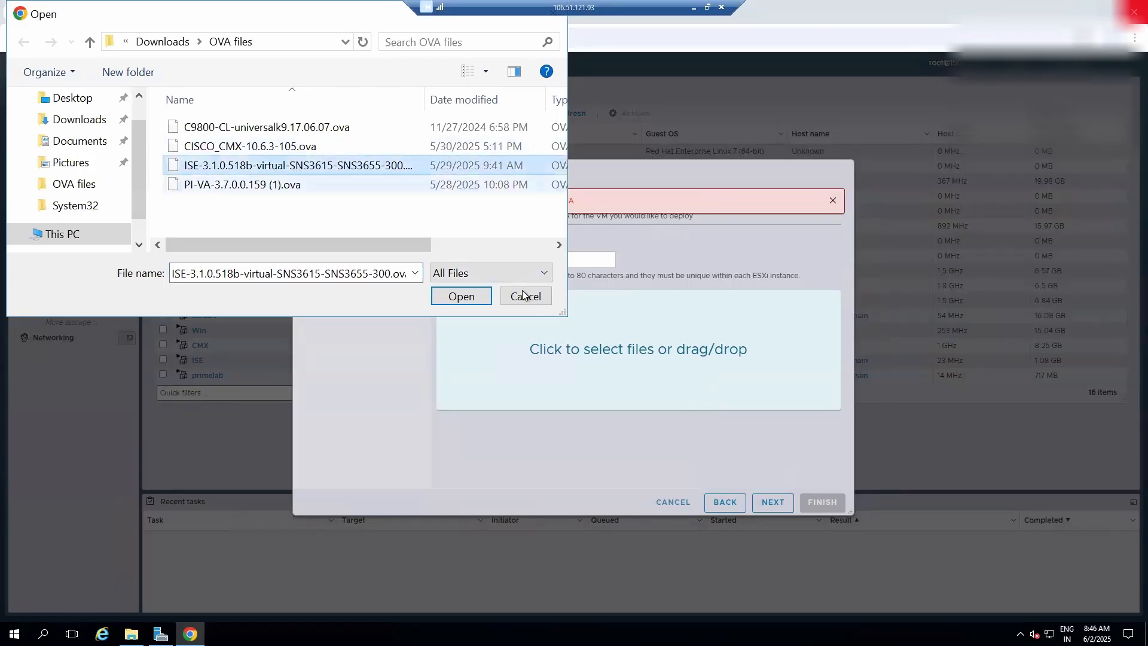
left_click(461, 296)
left_click(770, 503)
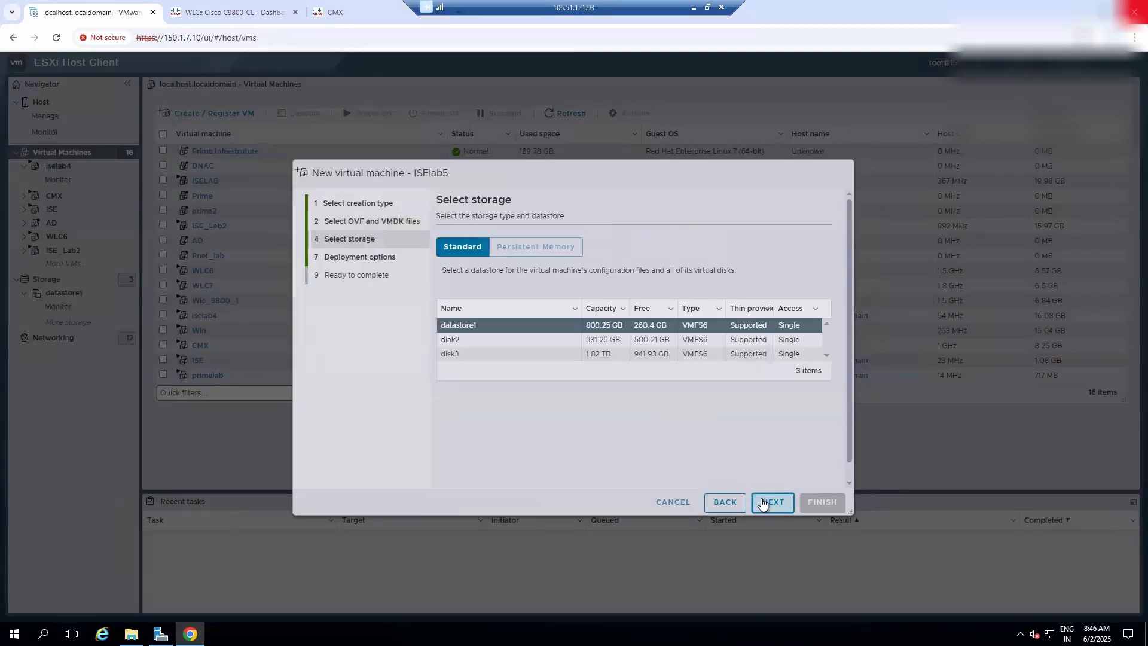
- Choose disk3 as the datastore for ISElab5 and proceed to the deployment options
left_click(598, 340)
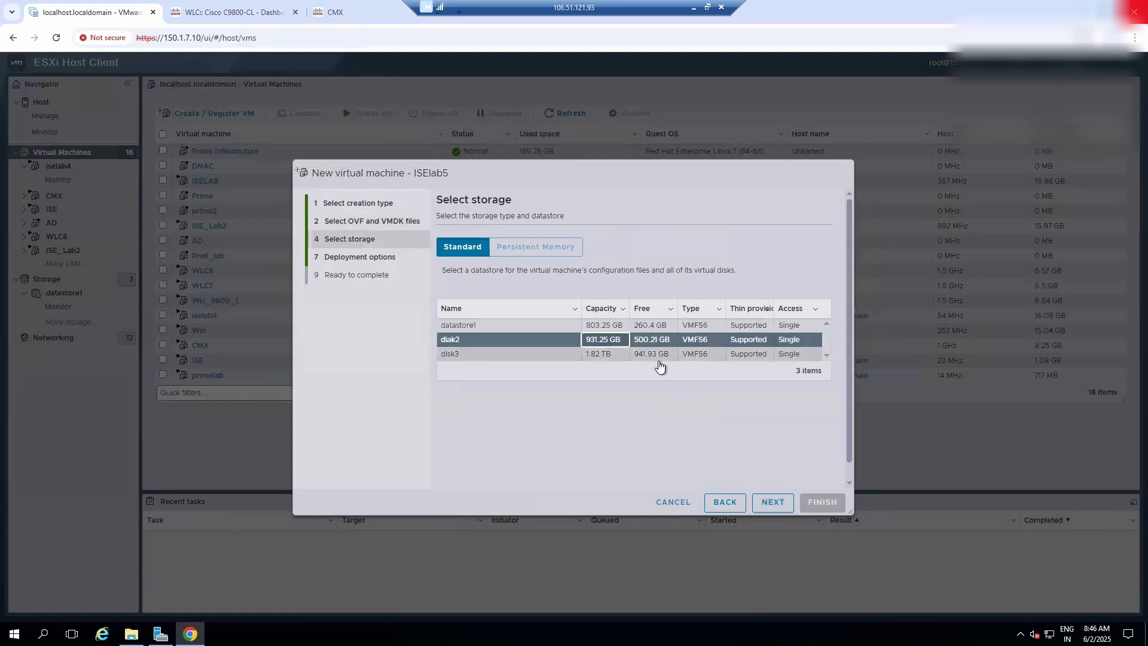
left_click(590, 357)
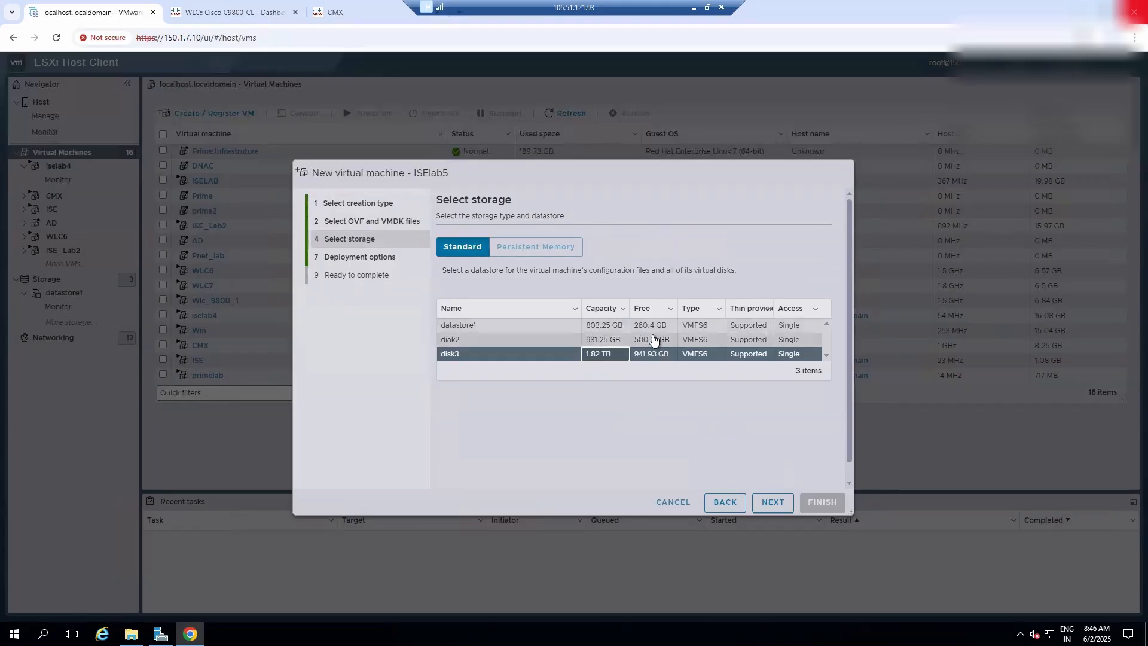
left_click(772, 504)
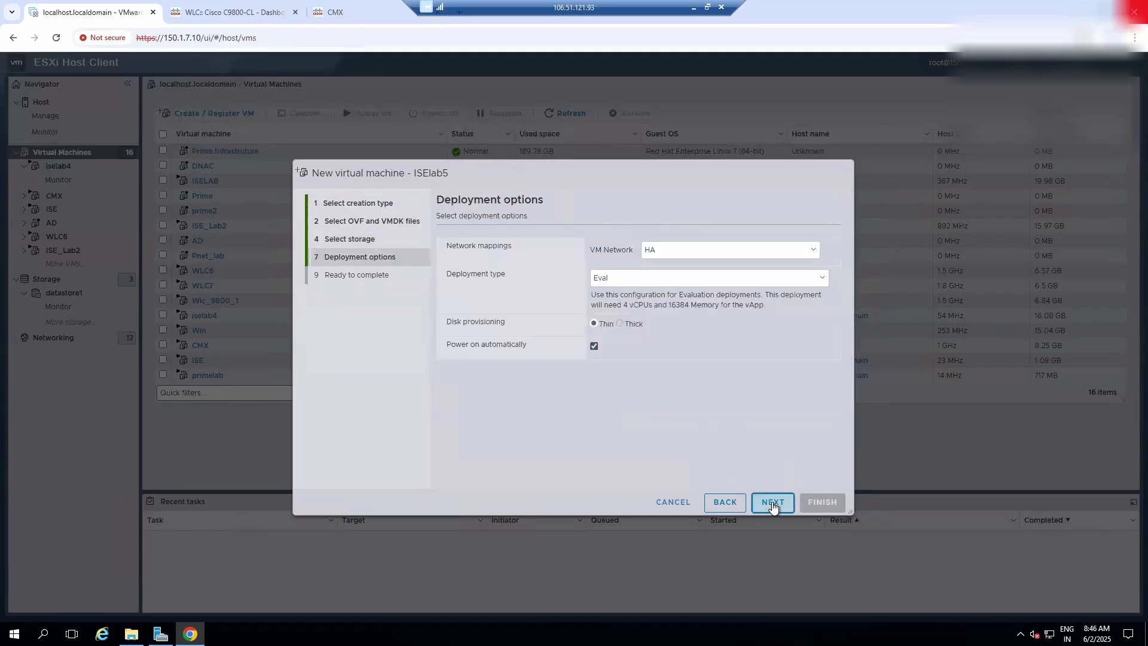
- Map the VM Network to vswitch trunk and finish the wizard to deploy ISElab5
left_click(709, 251)
left_click(694, 423)
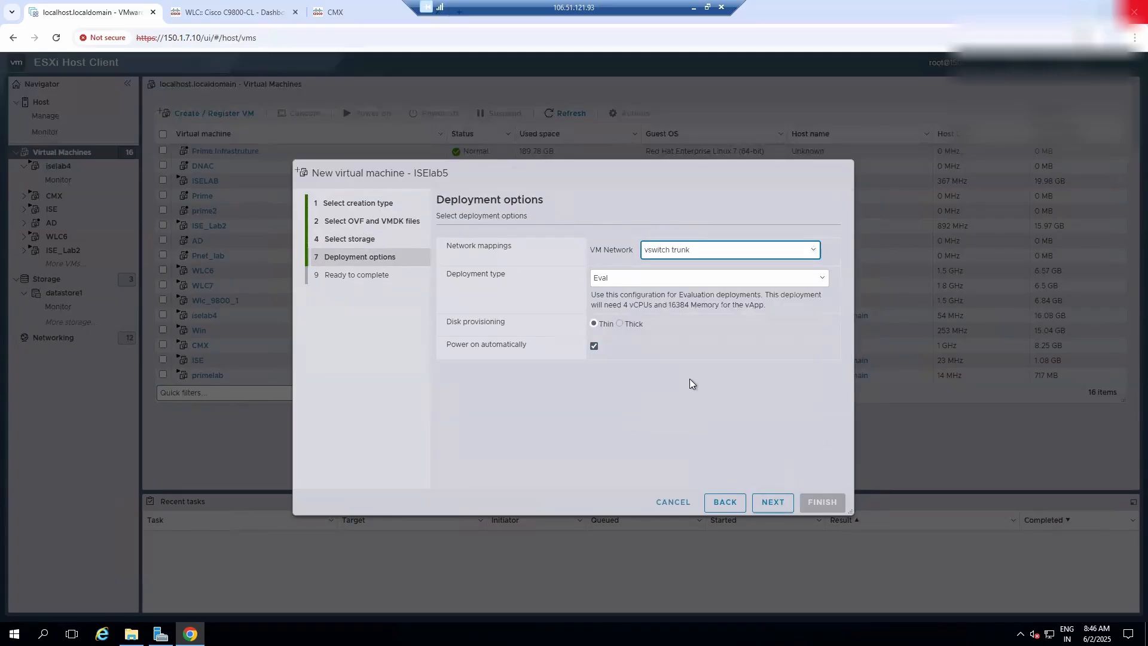
left_click_drag(591, 248, 635, 247)
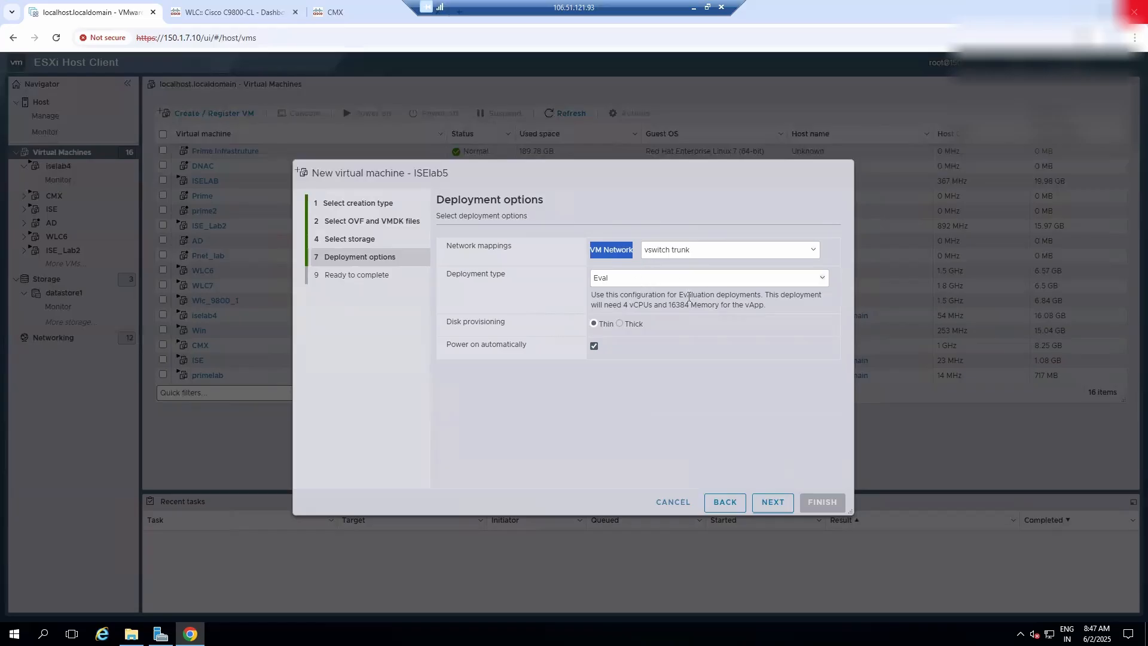
double_click(607, 325)
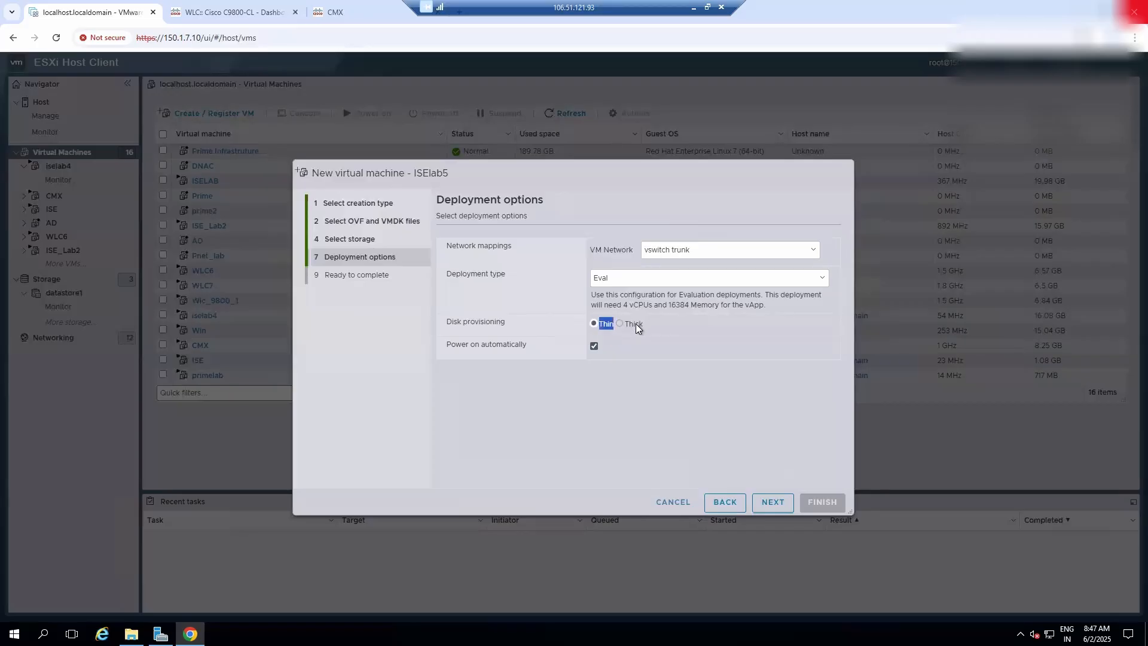
double_click(634, 324)
left_click(784, 504)
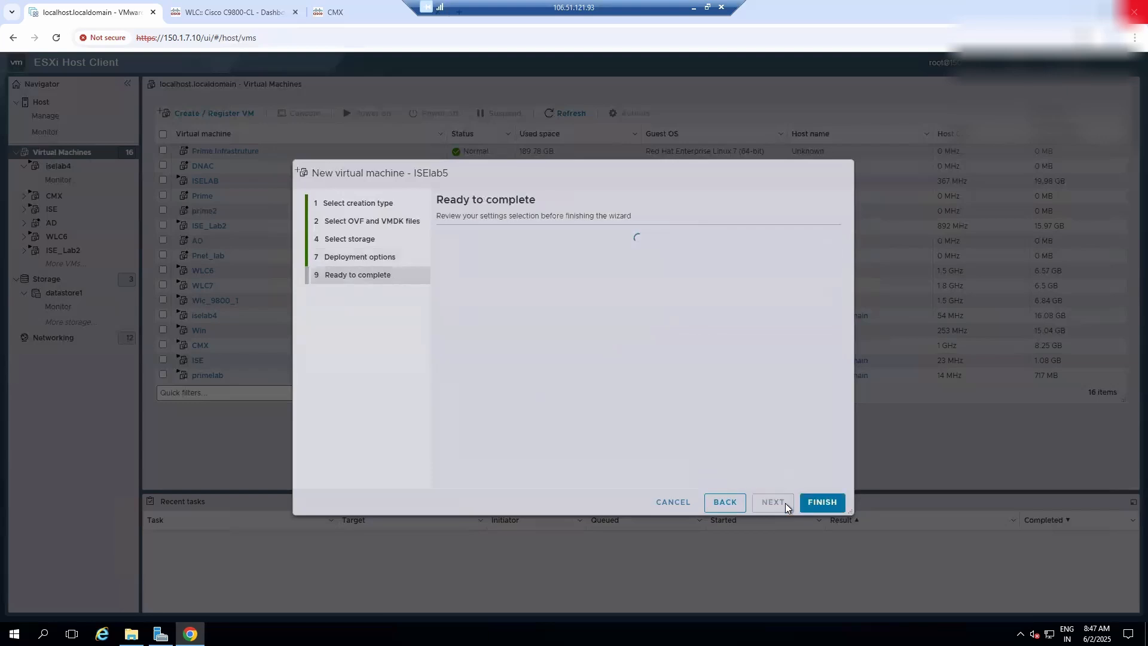
left_click(810, 504)
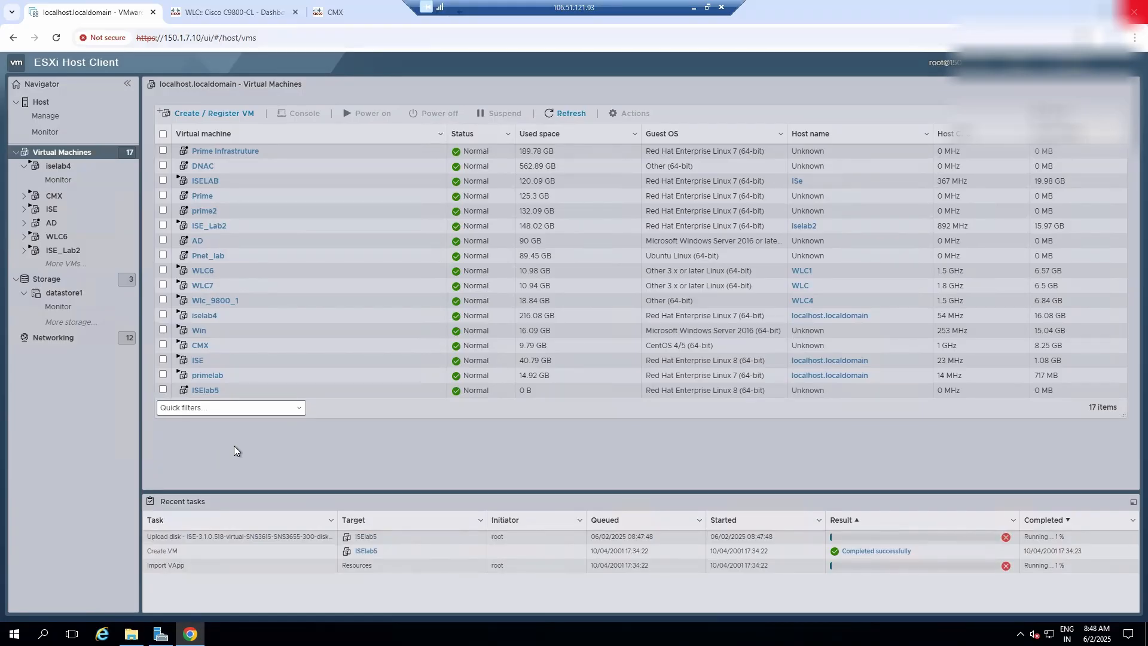
- Check the ISE virtual machine's console, close it, and return to the virtual machine list
left_click(199, 362)
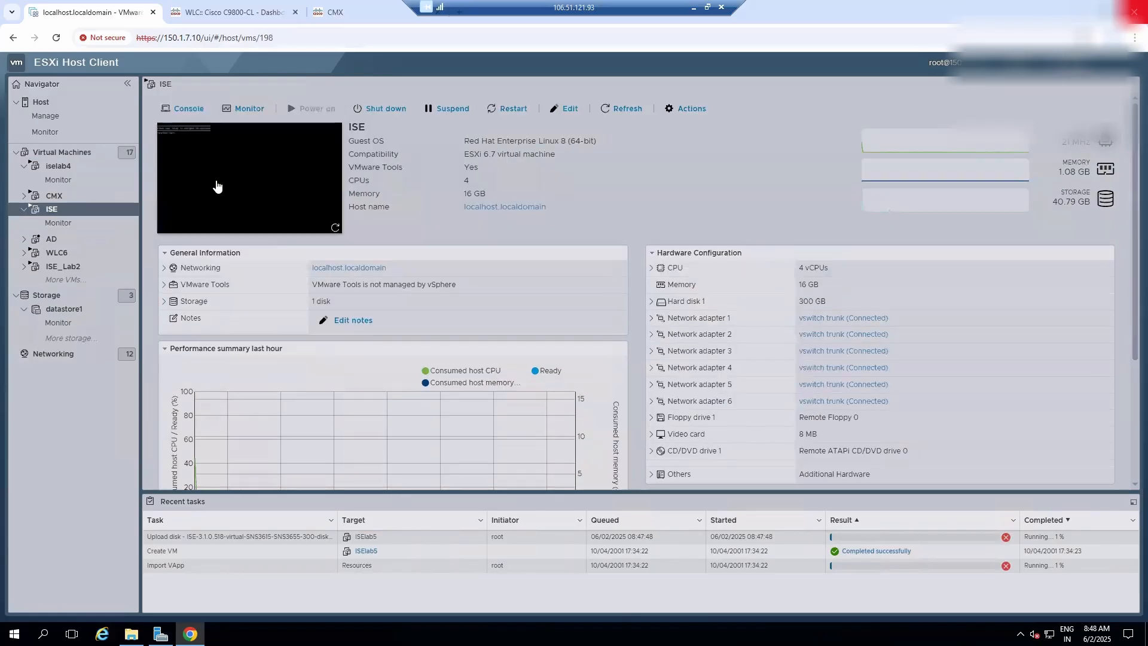
left_click(258, 176)
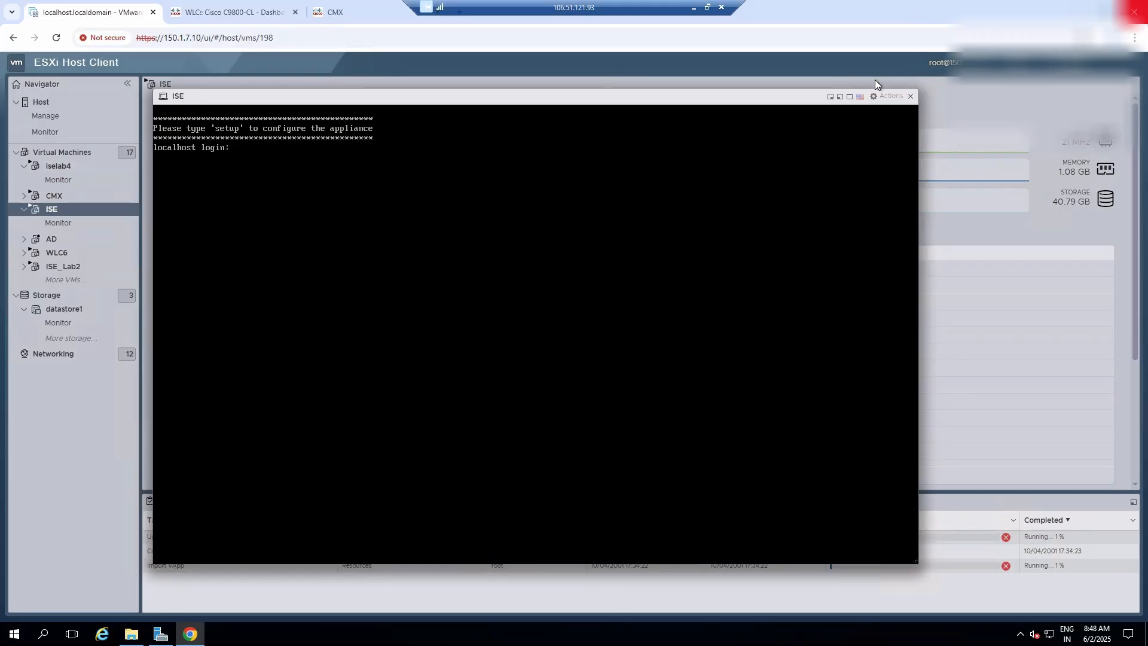
left_click(911, 97)
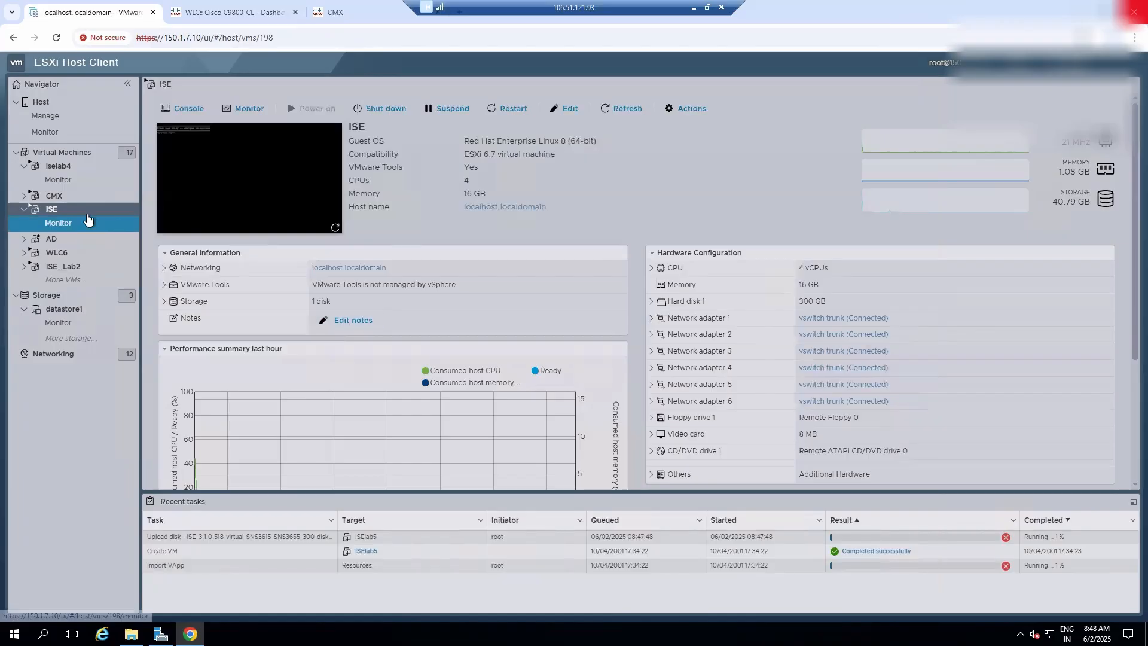
left_click(67, 153)
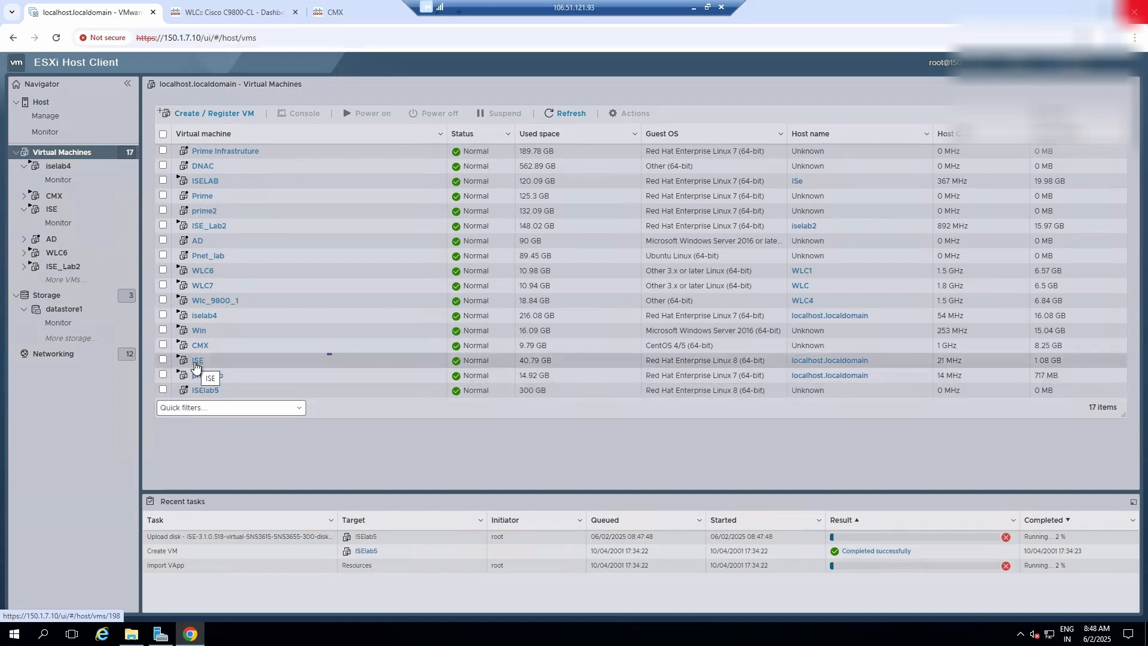
- Rename the ISE virtual machine to ISElab4
right_click(196, 362)
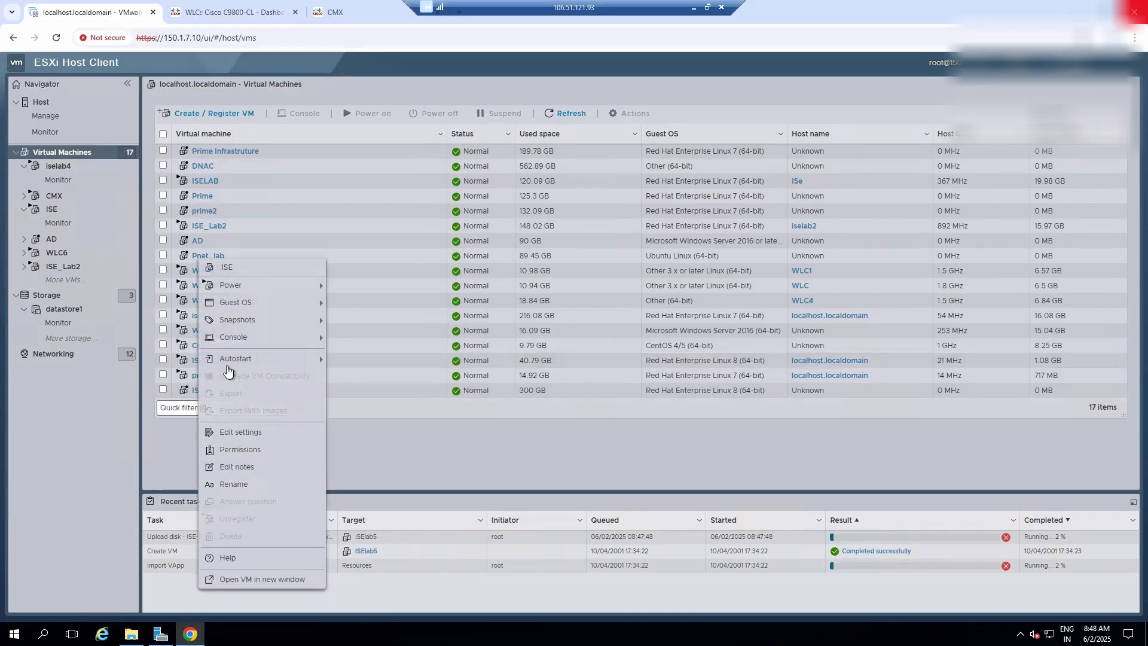
left_click(237, 483)
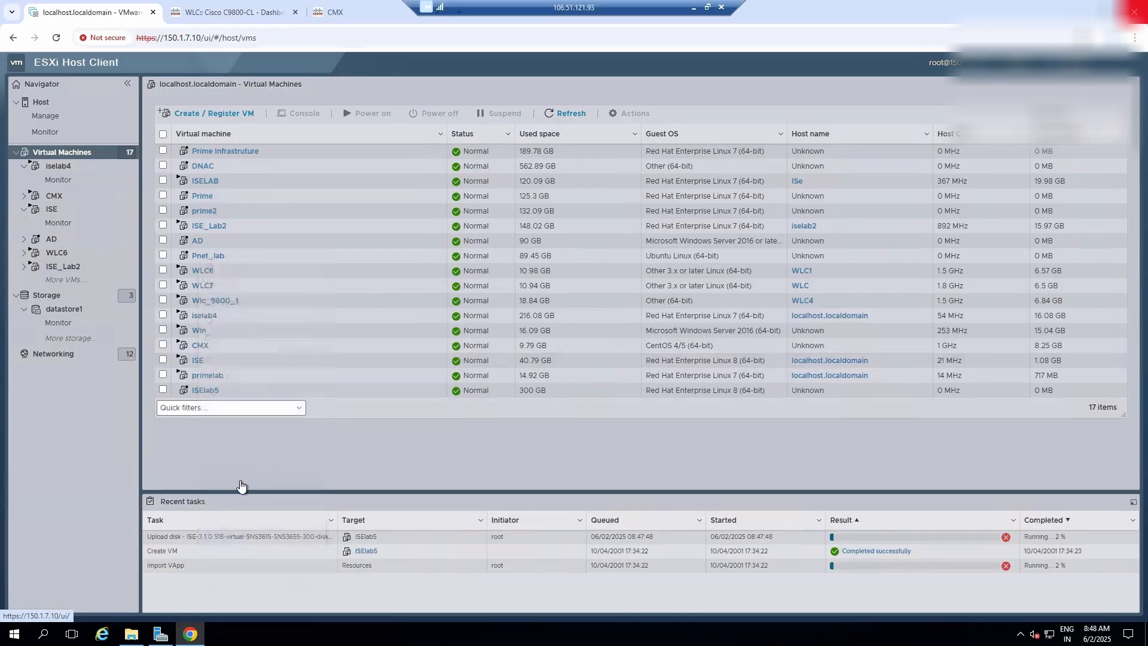
right_click(200, 362)
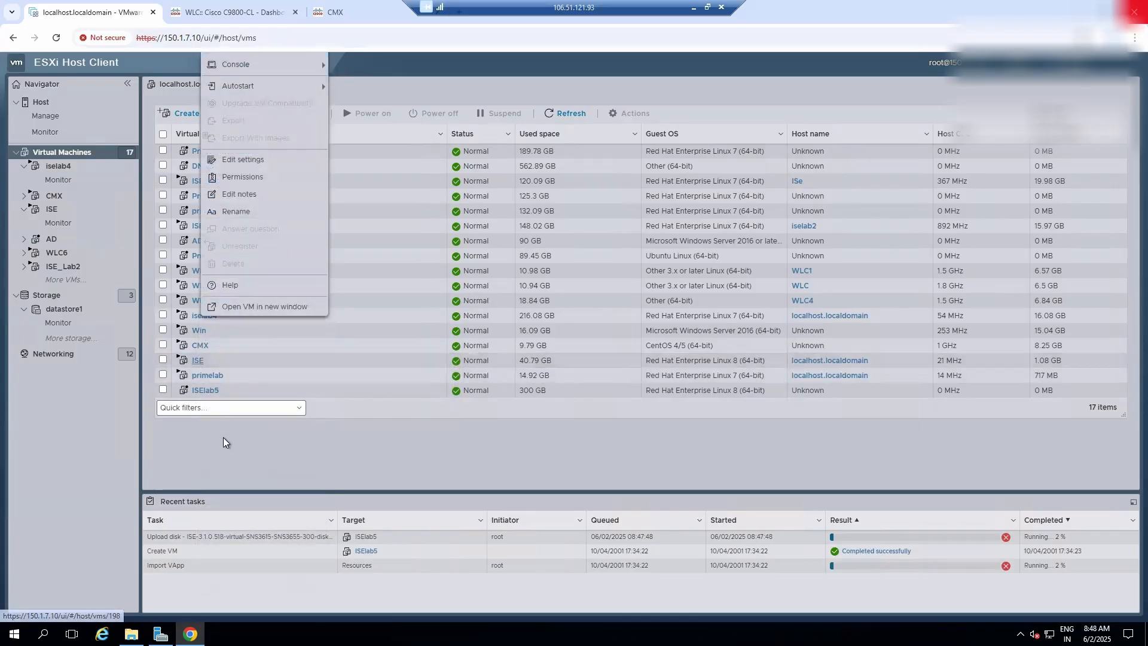
left_click(236, 212)
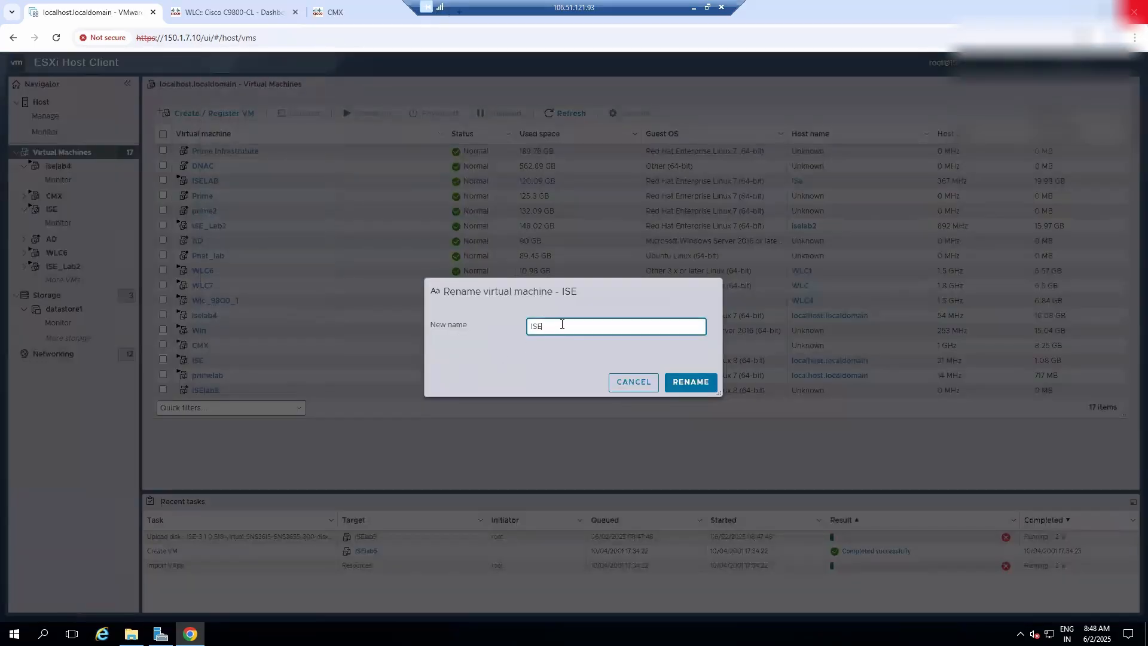
type("lab4")
left_click(702, 384)
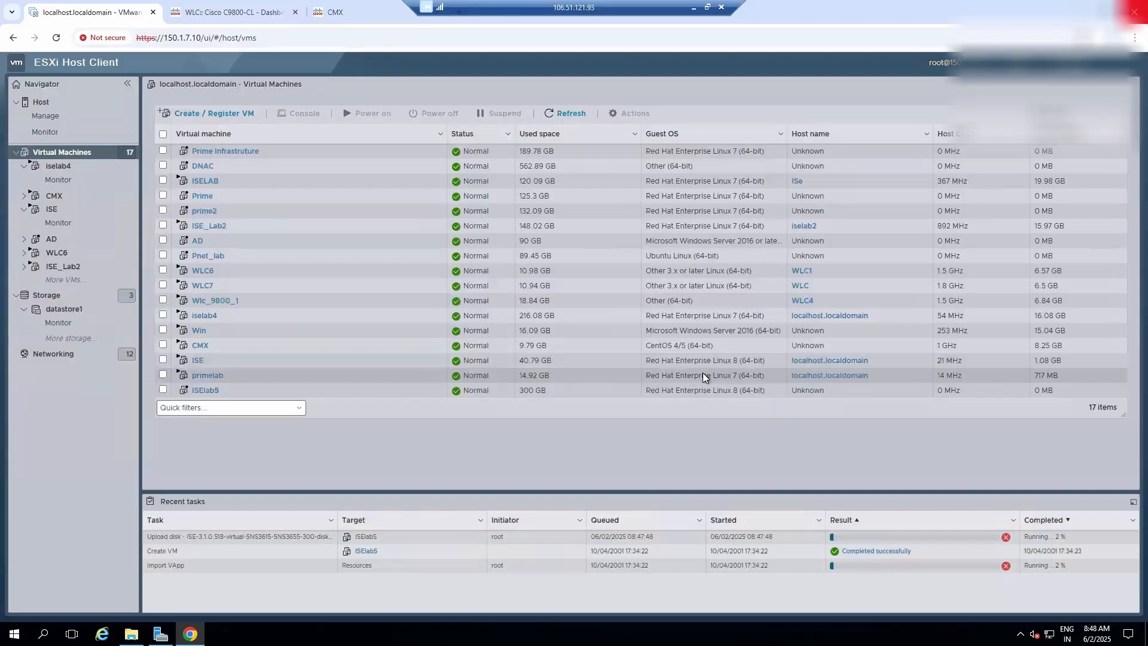
- Open the console of the renamed ISE virtual machine and run setup at its login prompt
left_click(205, 361)
left_click(251, 184)
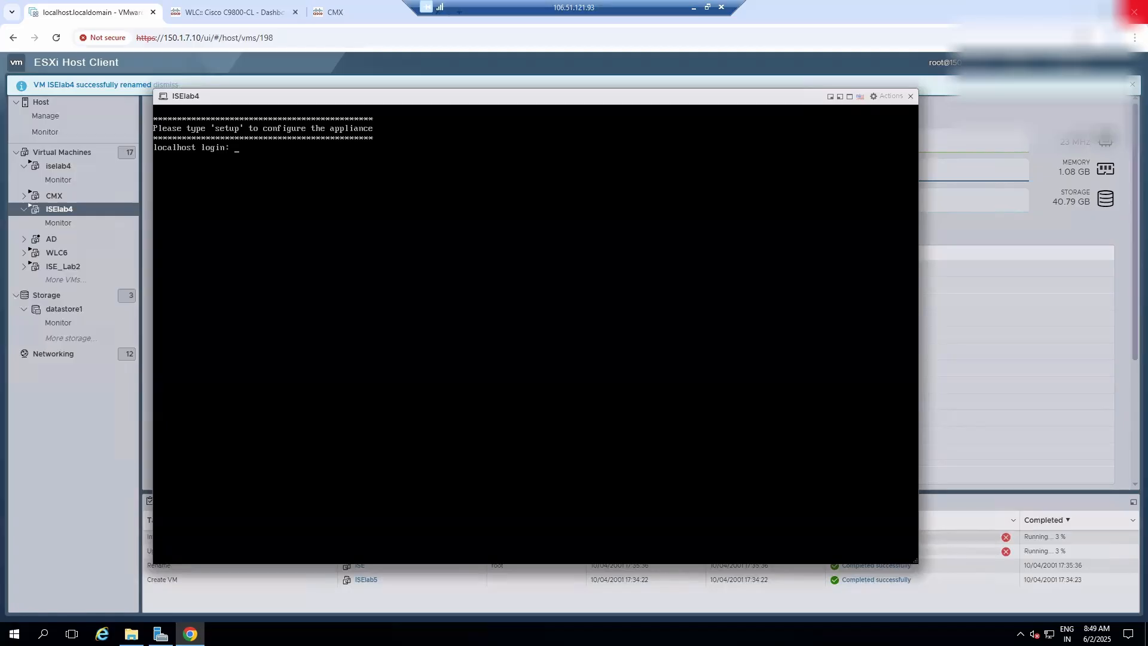
type("setup")
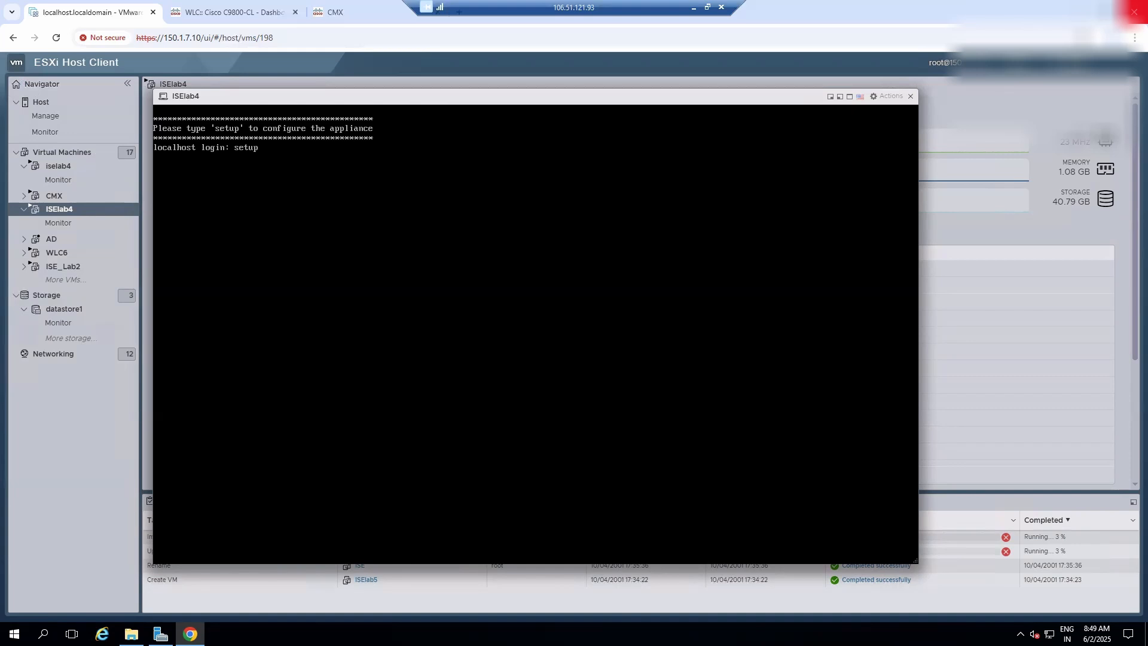
key("Return")
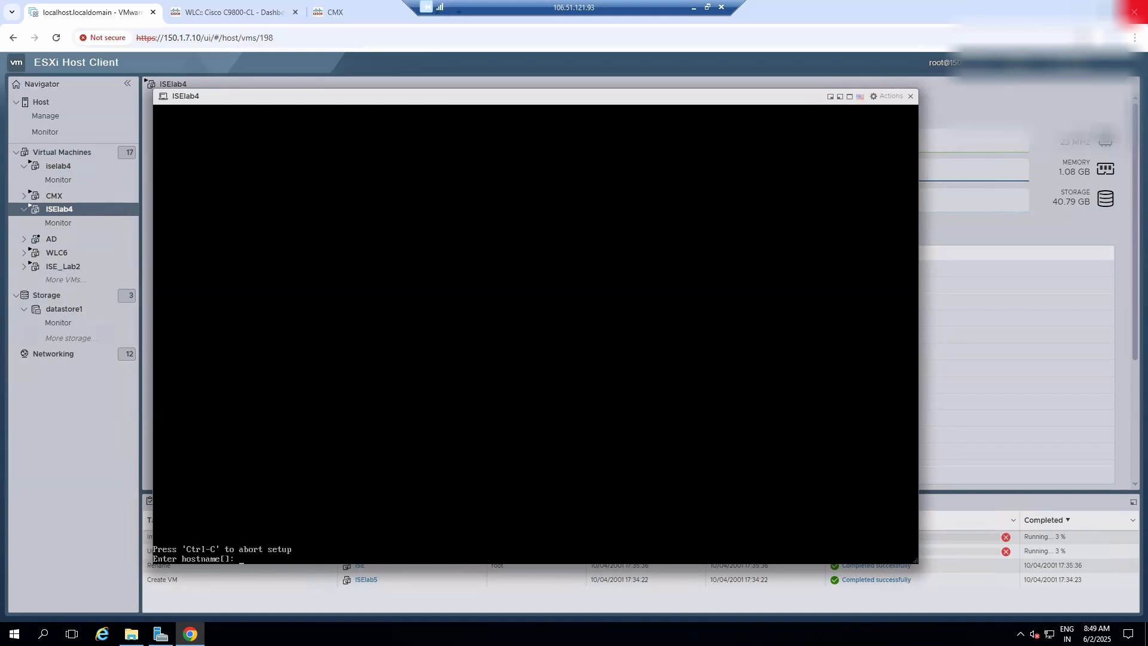
- Set the ISE appliance's hostname to iselab4 and its IP address to 150.1.7.60 in the setup prompts
type("iselab4")
left_click_drag(612, 89, 763, 71)
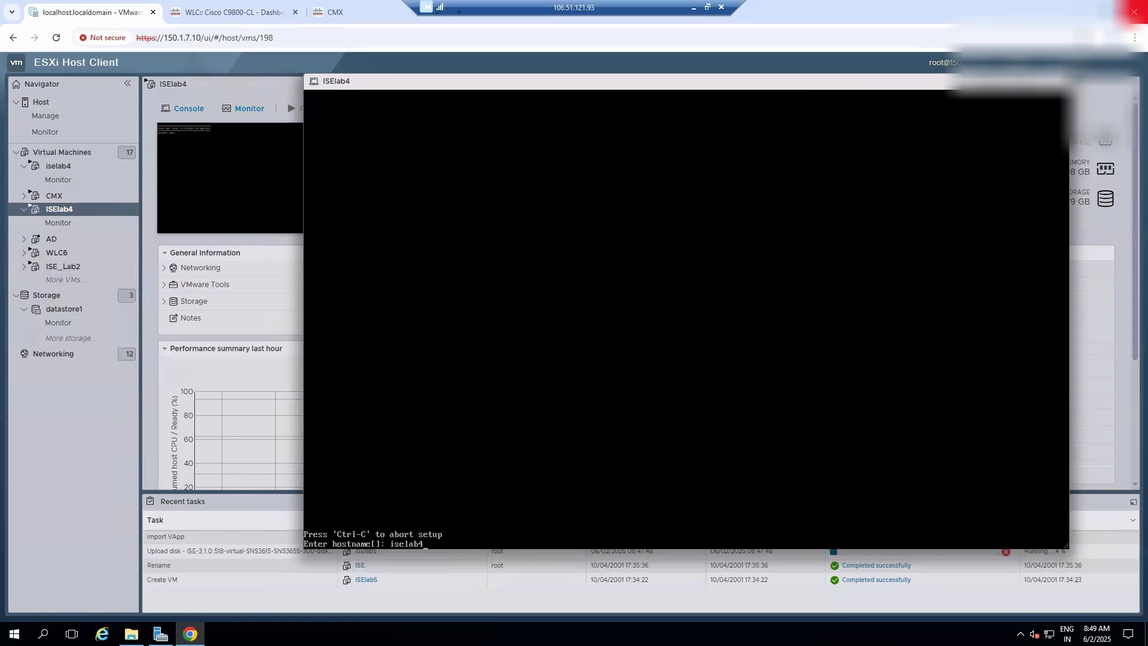
key("Return")
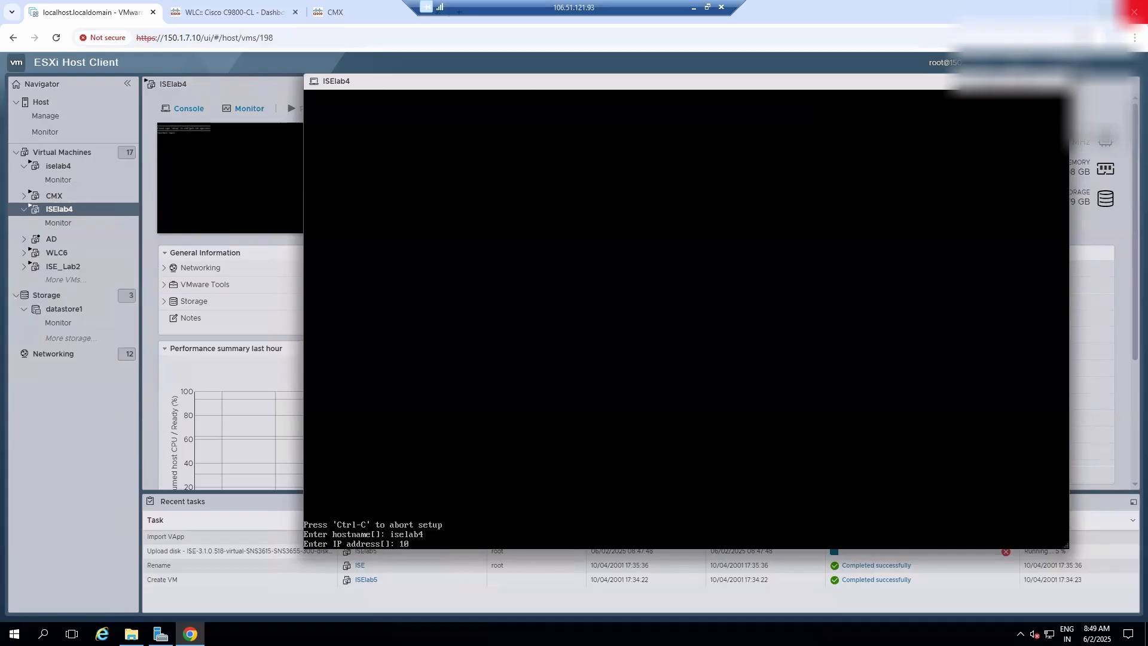
key("BackSpace")
type("60")
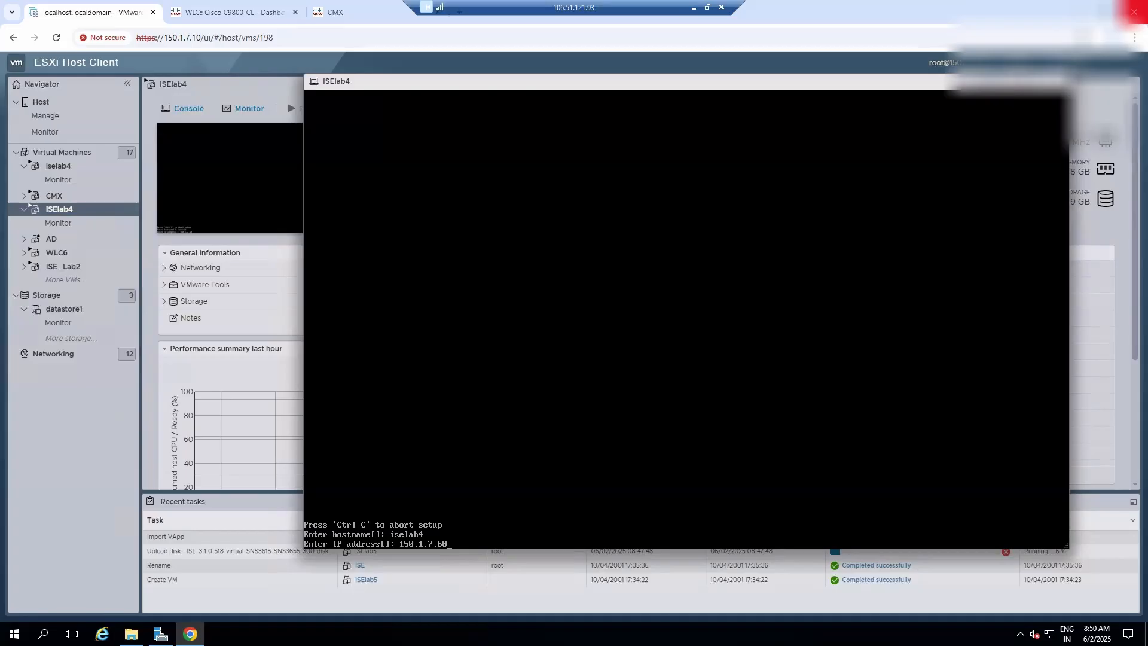
key("Return")
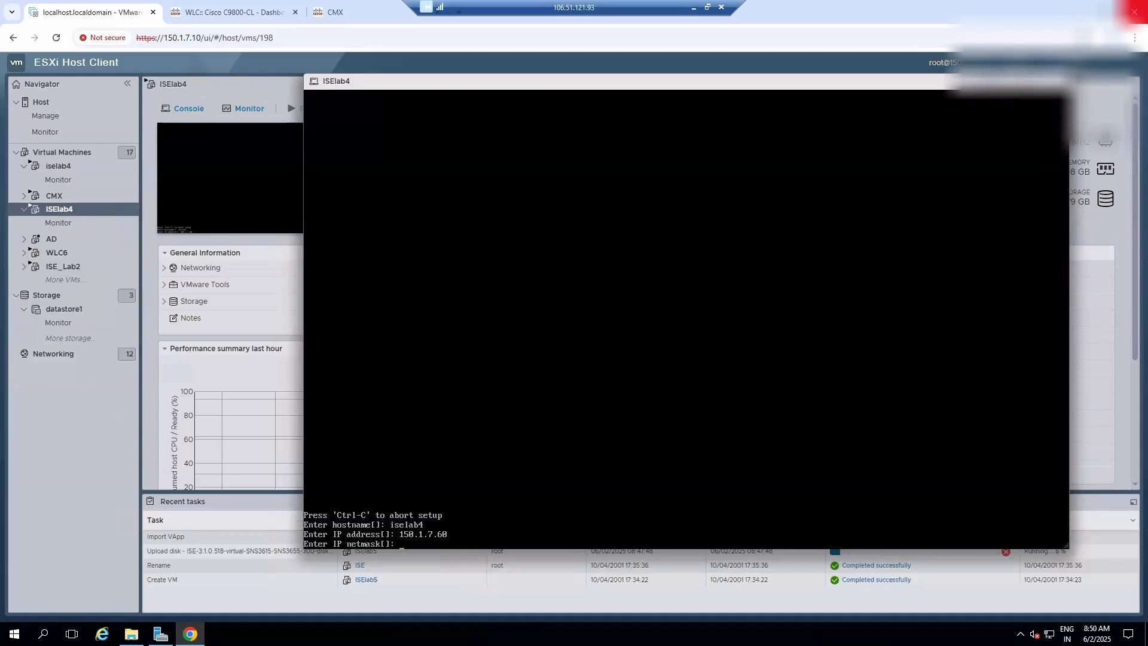
- Set the netmask to 255.255.255.0 and the default gateway to 150.1.7.2, and decline IPv6 configuration
type("255.255.255.0")
key("Return")
type("1")
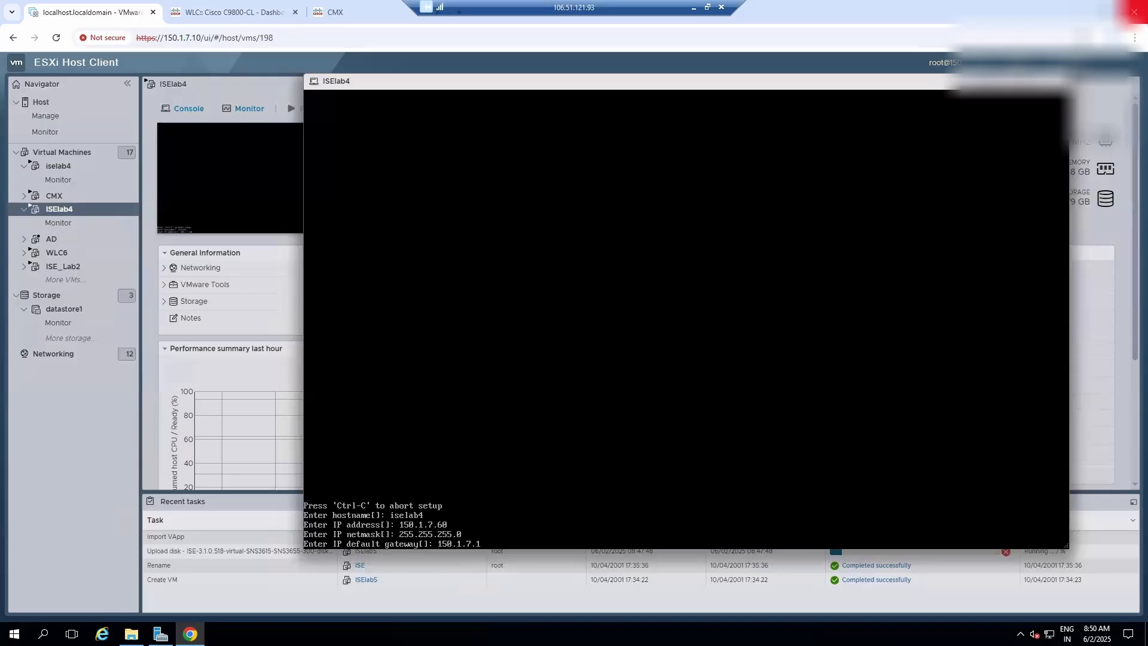
type("50.7.12")
key("Return")
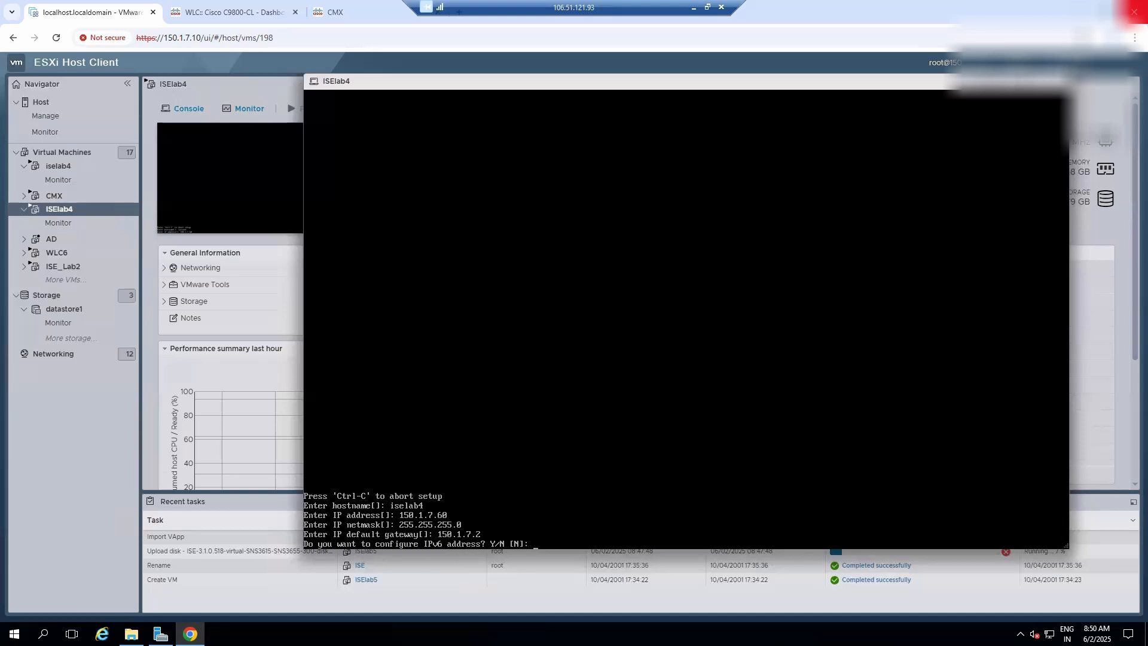
key("Return")
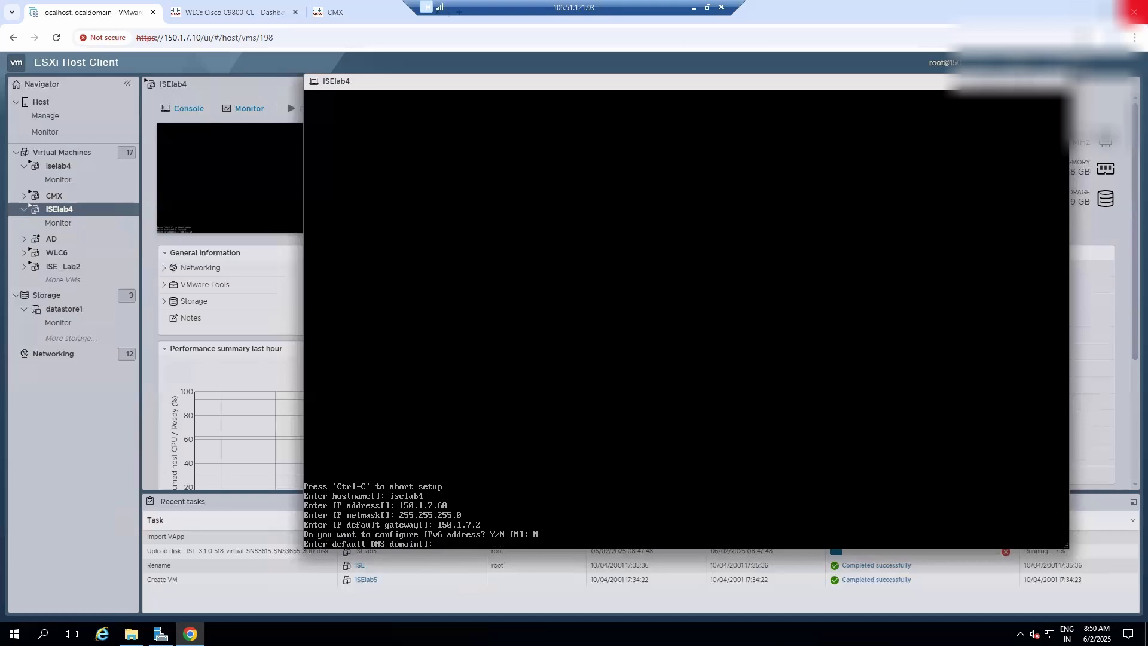
- Enter the lab's default DNS domain and set the primary nameserver to 150.1.7.103
key("Return")
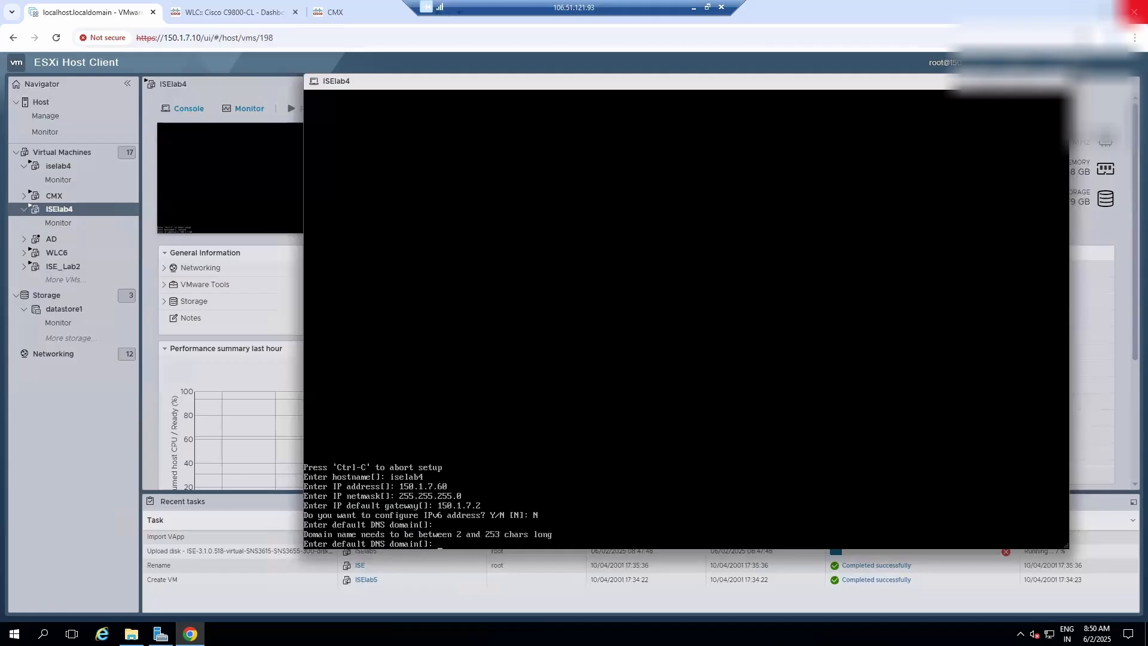
type("nitizsharma.com")
key("Return")
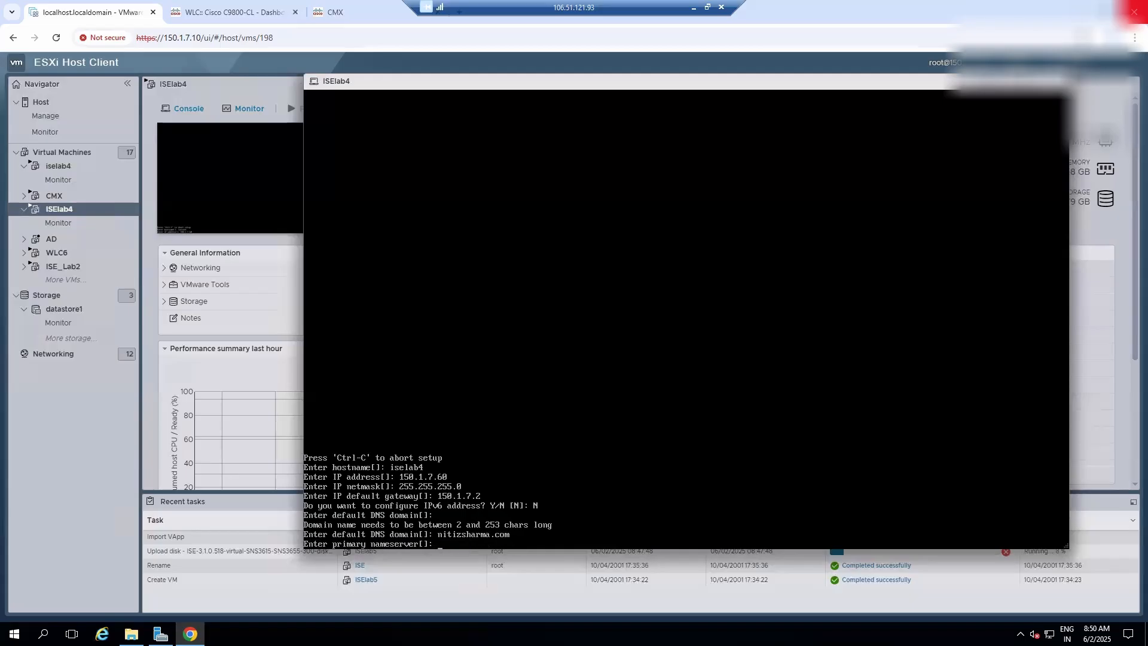
type("150.1.7.103")
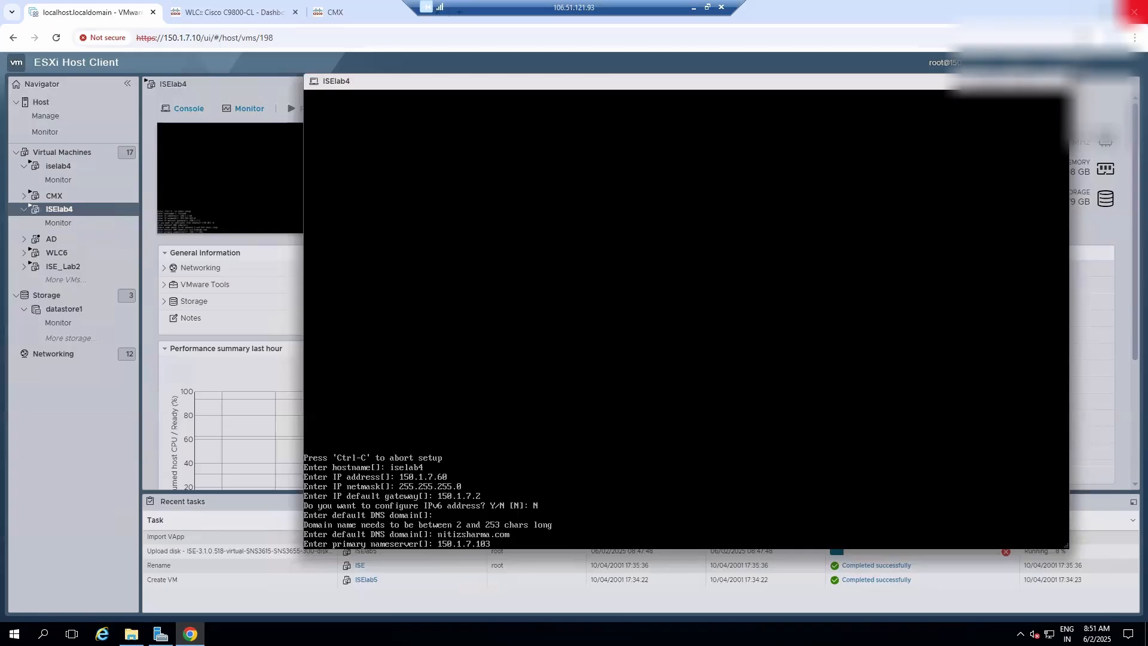
key("Return")
- Try to answer the question about adding a secondary nameserver directly with 8.8.8.8
type("8.8.8.8")
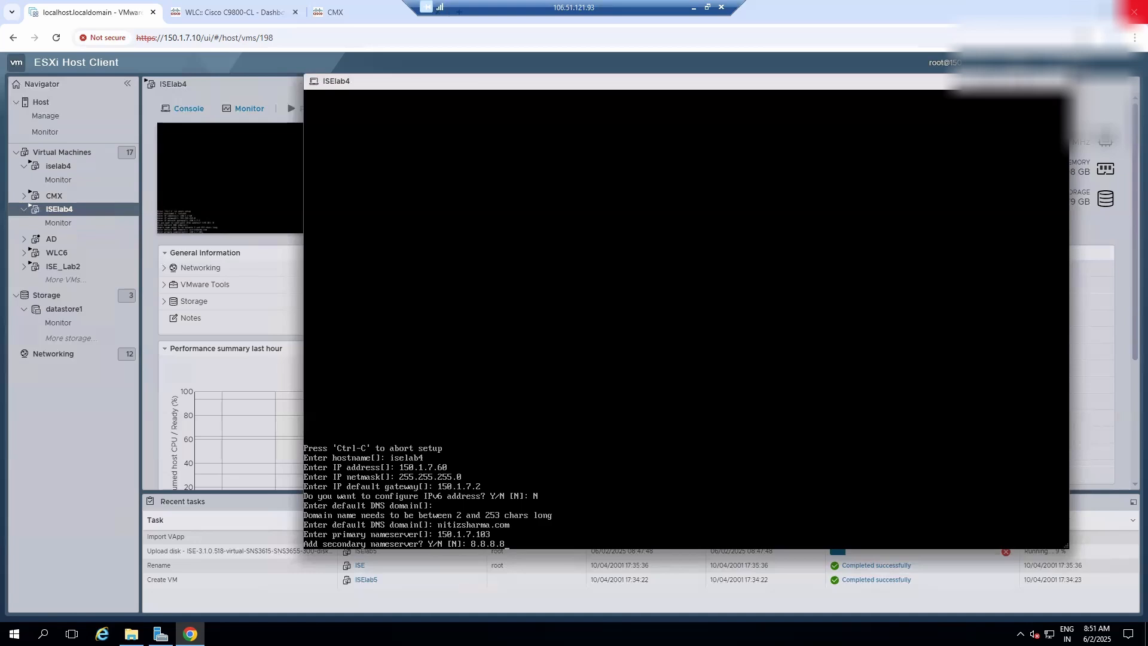
key("Return")
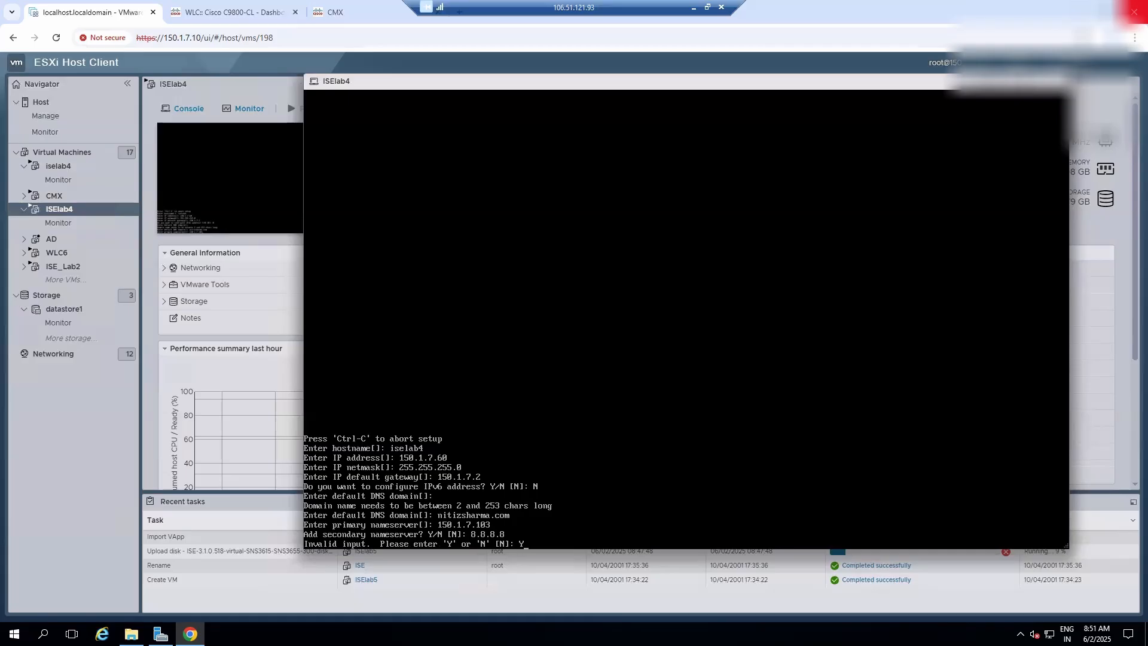
- Agree to a secondary nameserver, set it to 8.8.8.8, and decline a tertiary nameserver
key("Return")
type("8.8.8.8")
key("Return")
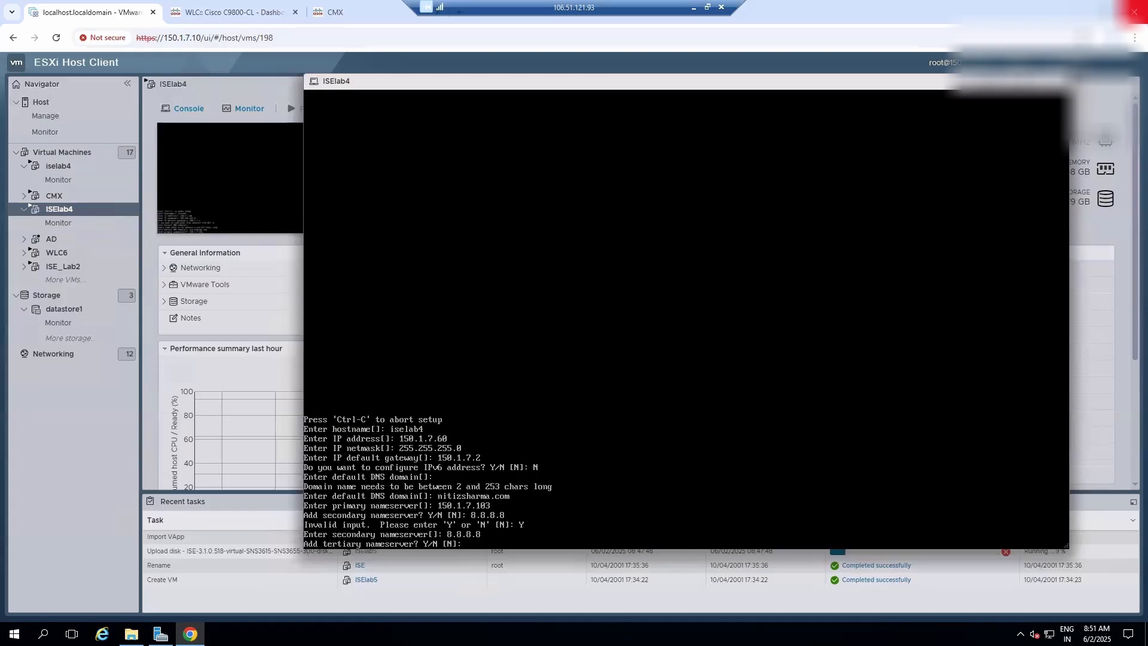
type("N")
key("Return")
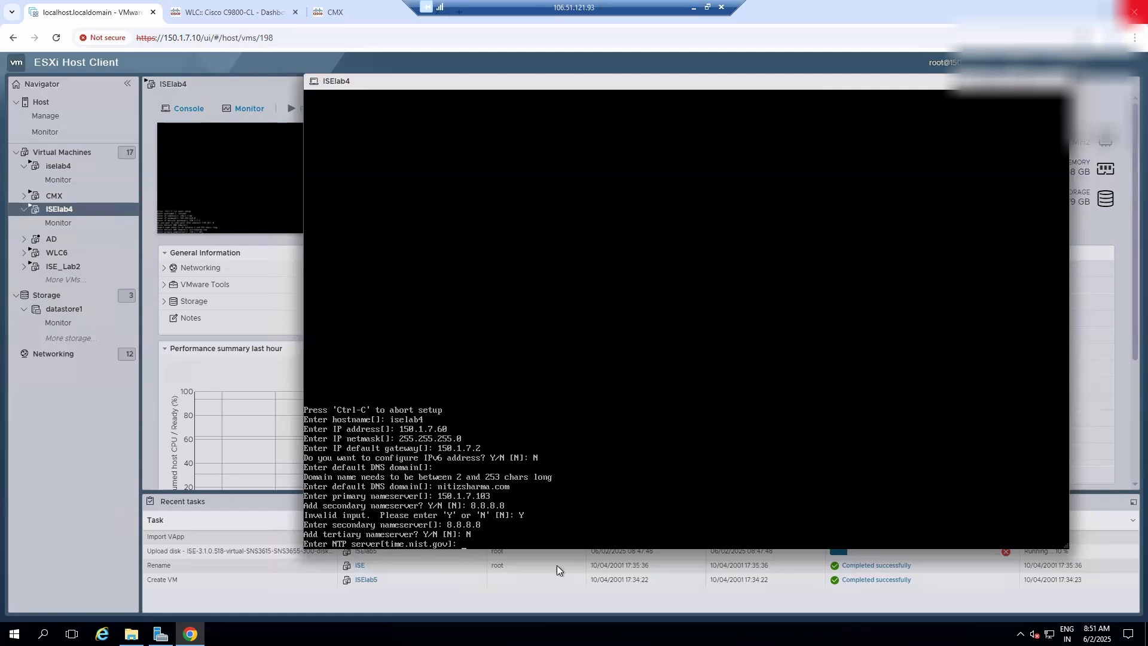
- Set the NTP server to in.pool.ntp.org and decline adding another NTP server
type("in.pool.ntp.org")
key("Return")
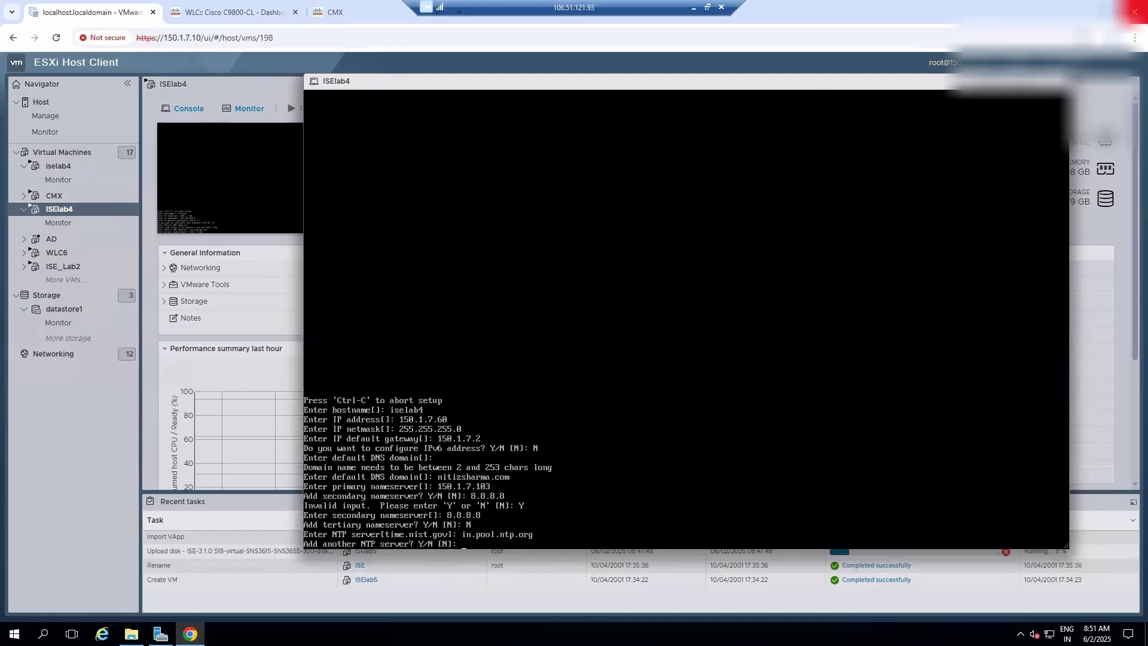
type("N")
key("Return")
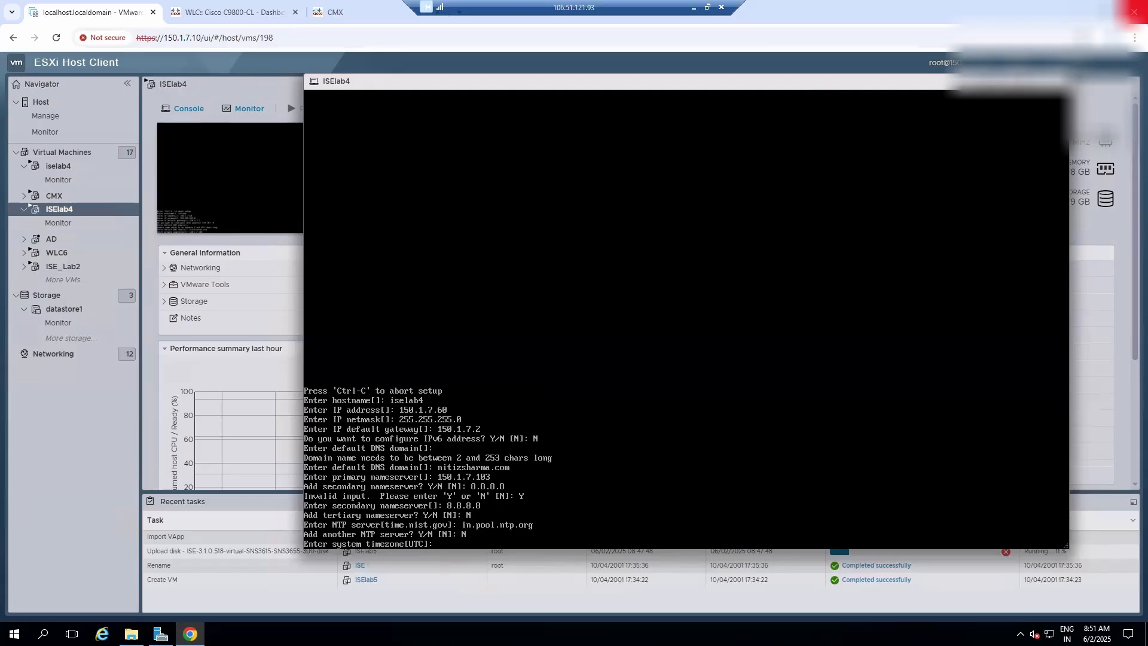
- Try to set the system timezone to IST and query the prompt for valid timezones with ?
type("IST")
key("Return")
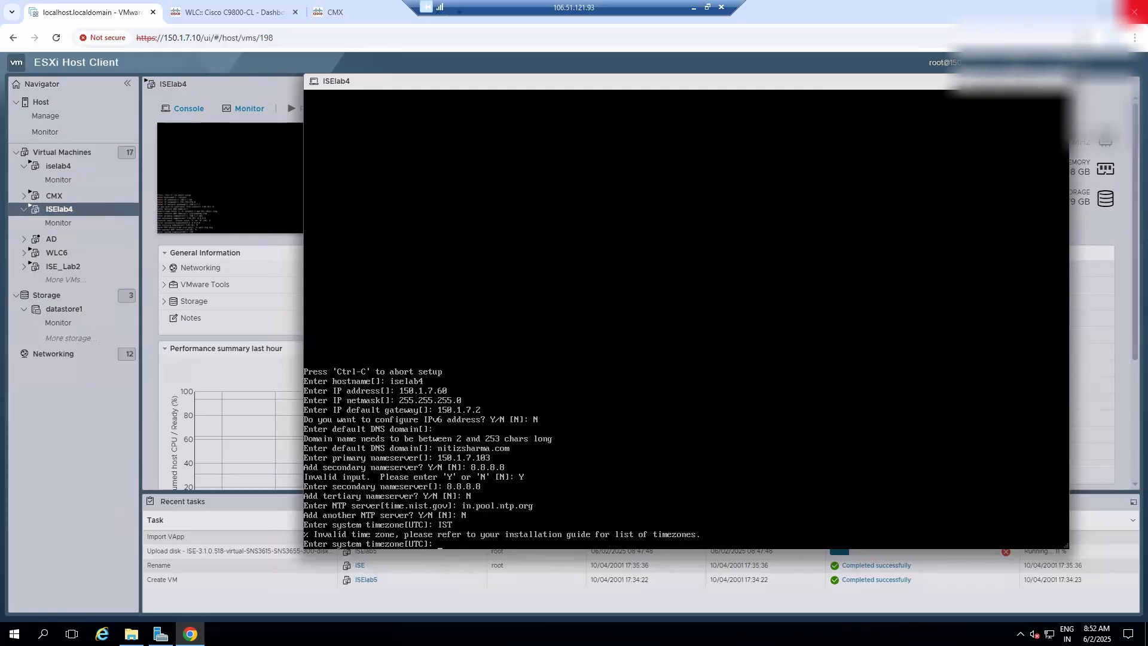
type("?")
key("Return")
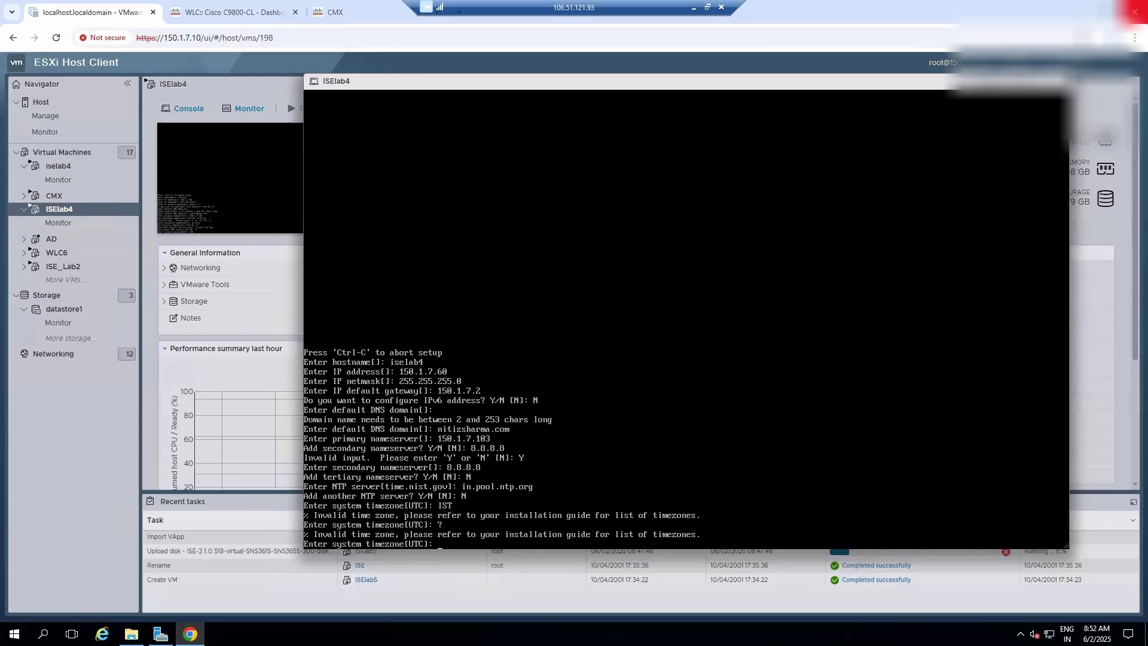
- Set the system timezone to UTC and enable the SSH service
type("UTC")
key("Return")
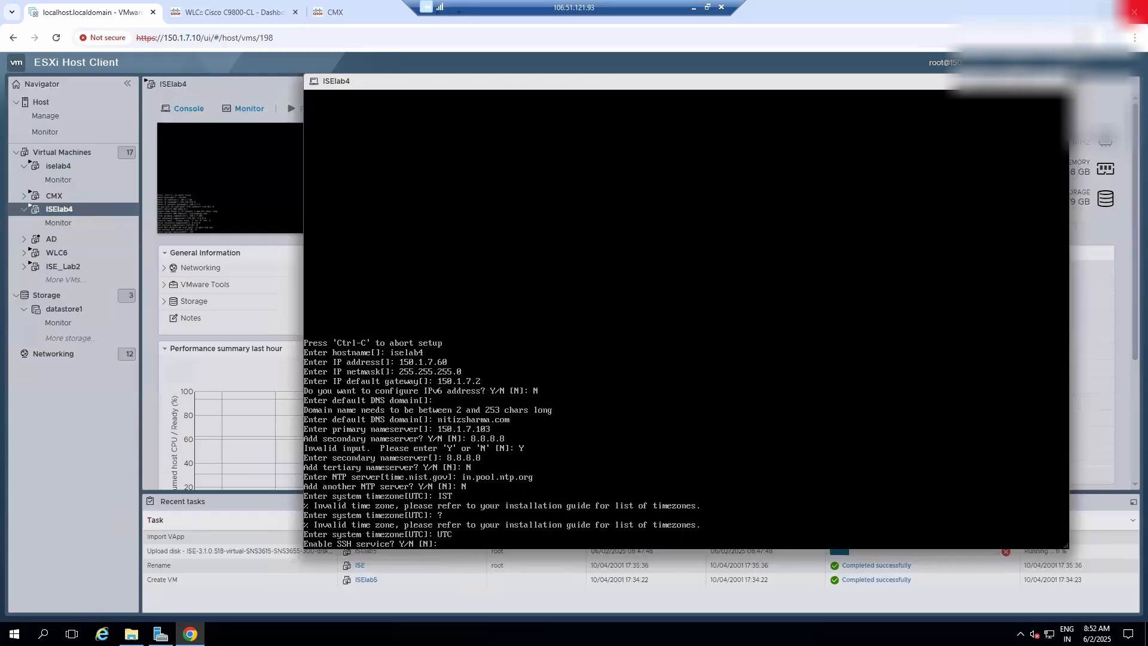
type("Y")
key("Return")
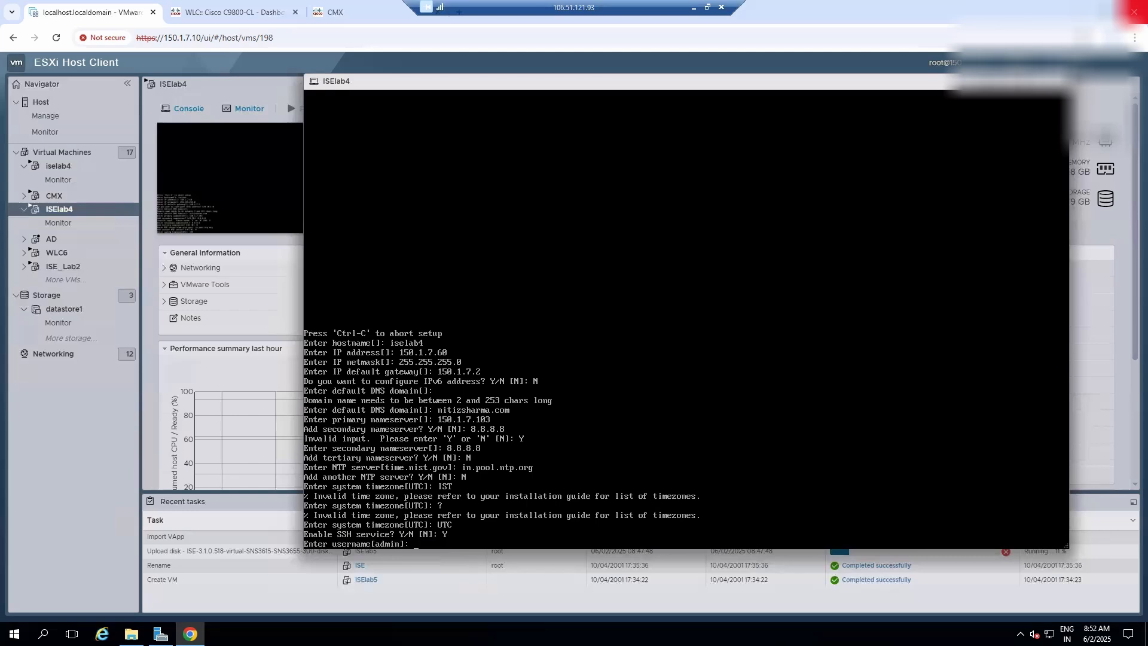
- Accept the default username admin, then enter and confirm the admin password
key("Return")
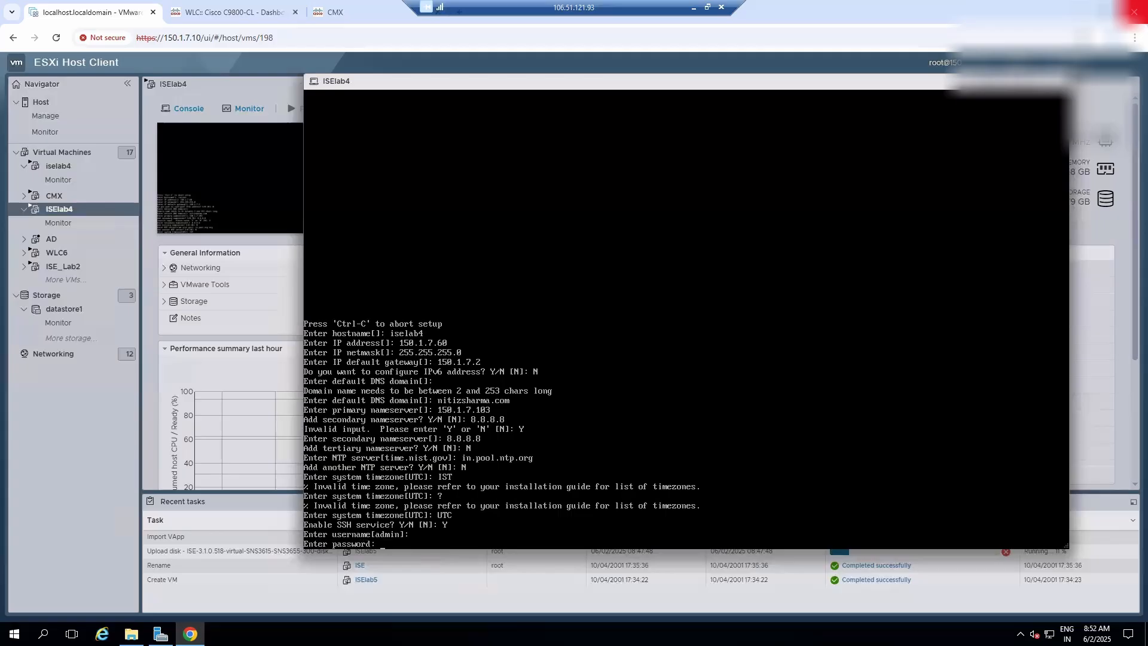
key("Return")
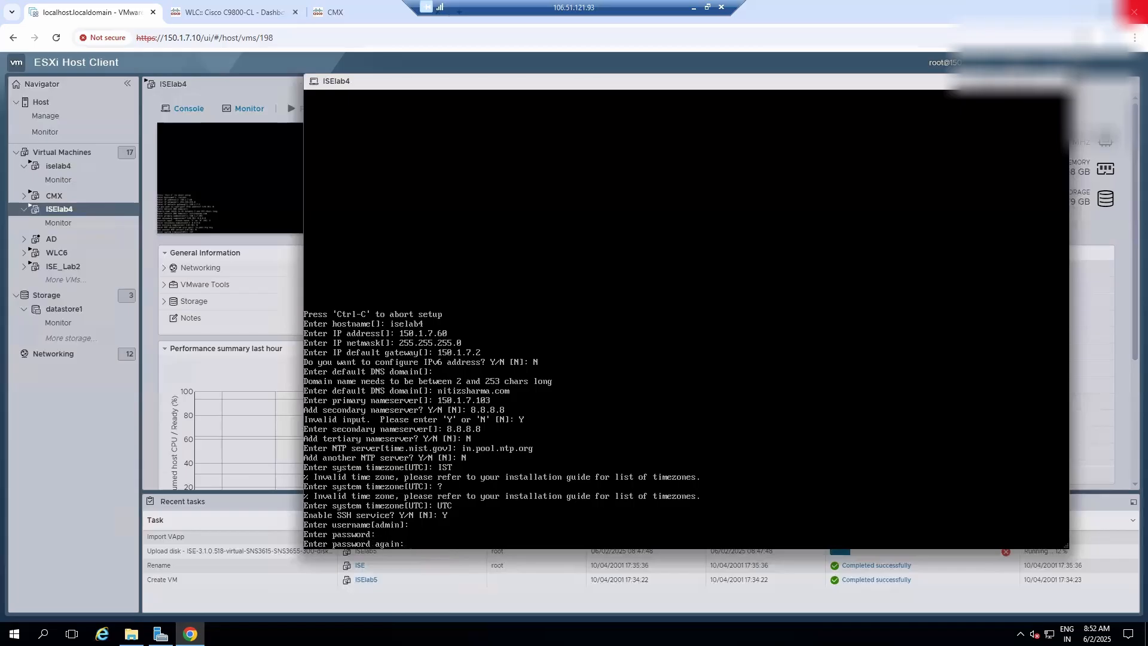
key("Return")
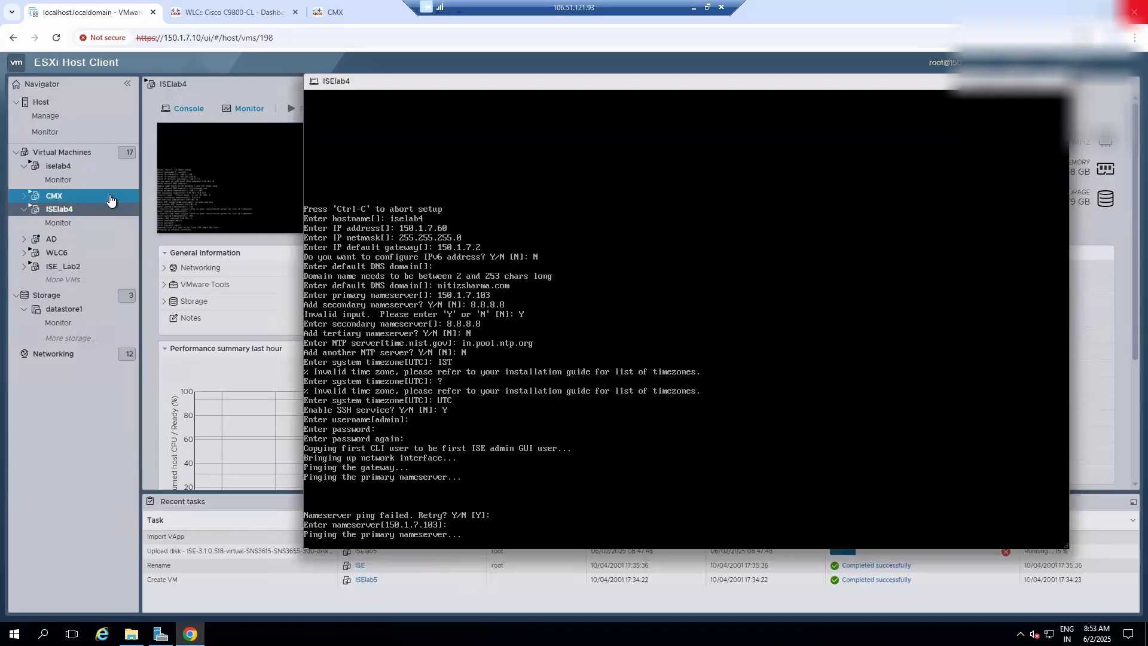
- Close the ISElab4 console and power on the AD virtual machine from the virtual machine list
left_click(84, 157)
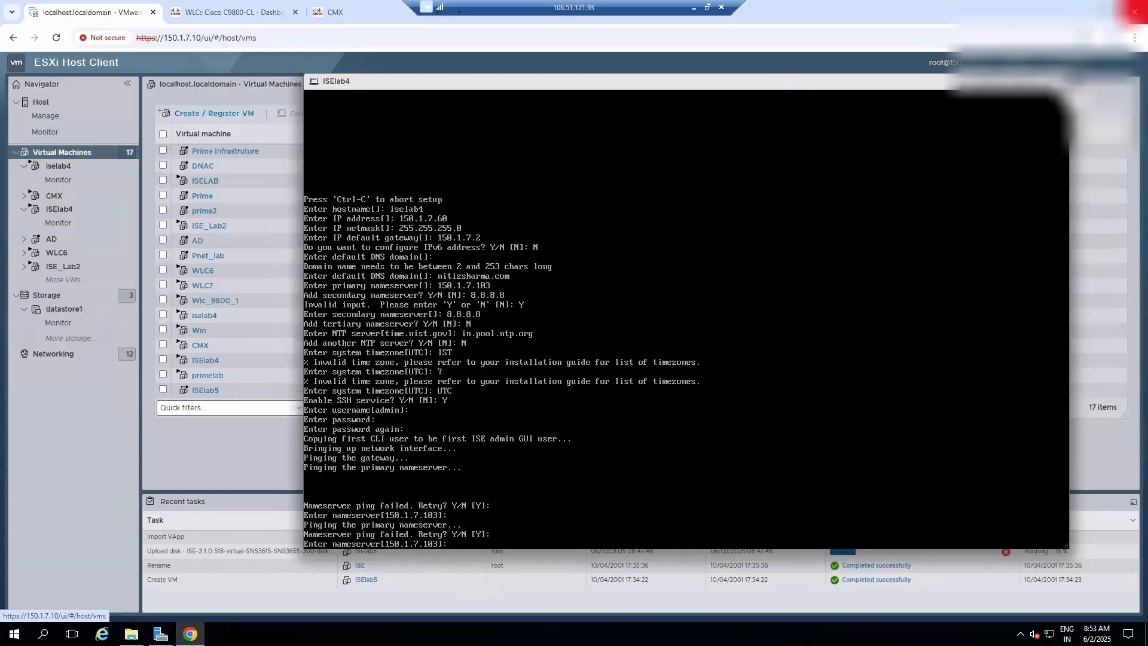
left_click(1059, 81)
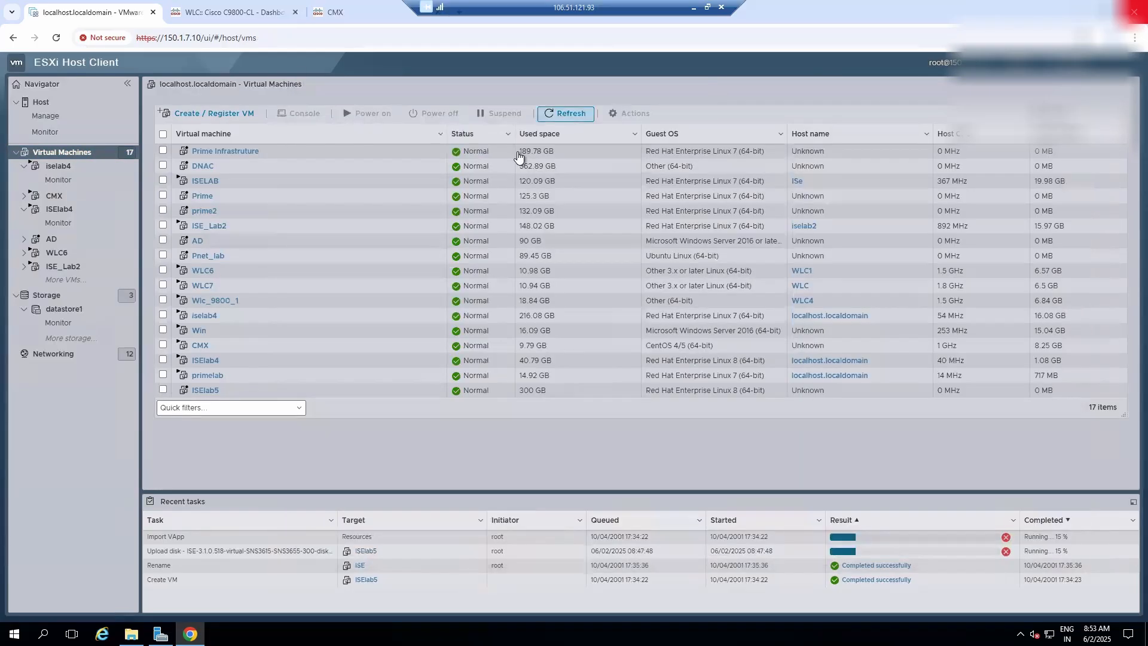
left_click(162, 242)
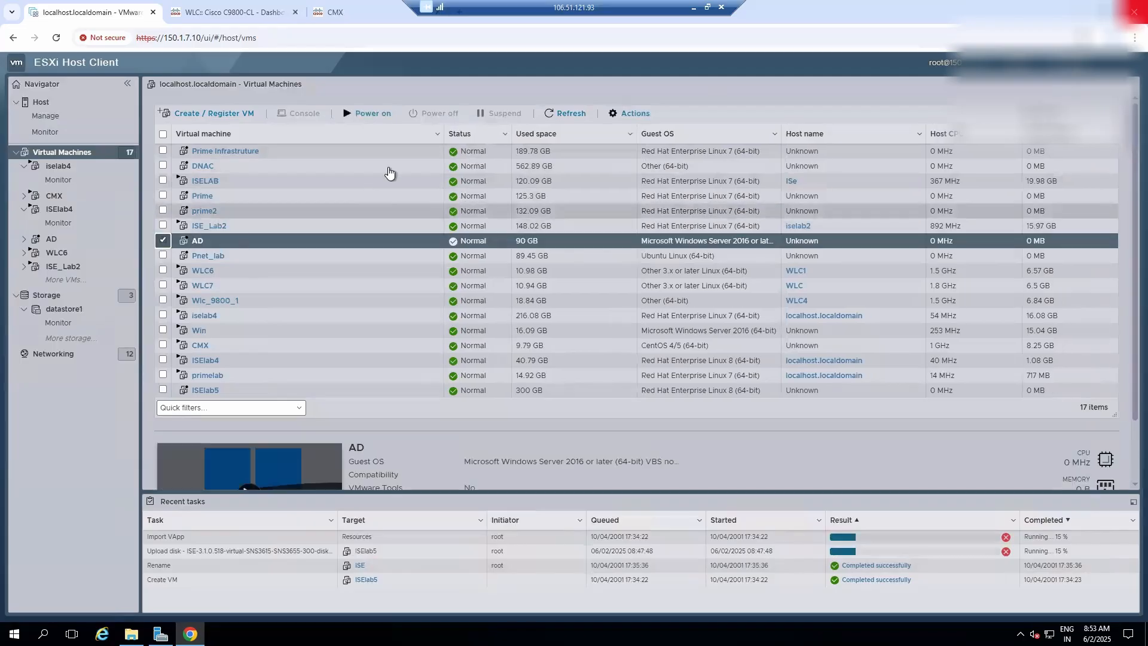
left_click(368, 113)
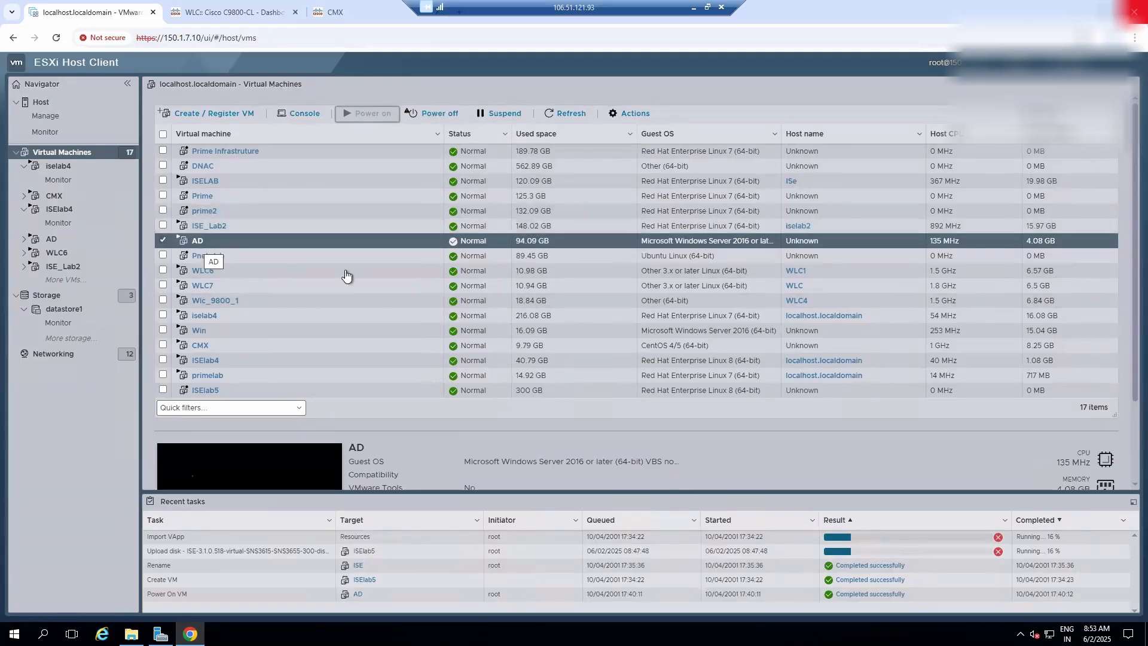
- Open the AD virtual machine's console and send Ctrl-Alt-Delete to the guest to reach the sign-in screen
scroll(365, 275, "down", 3)
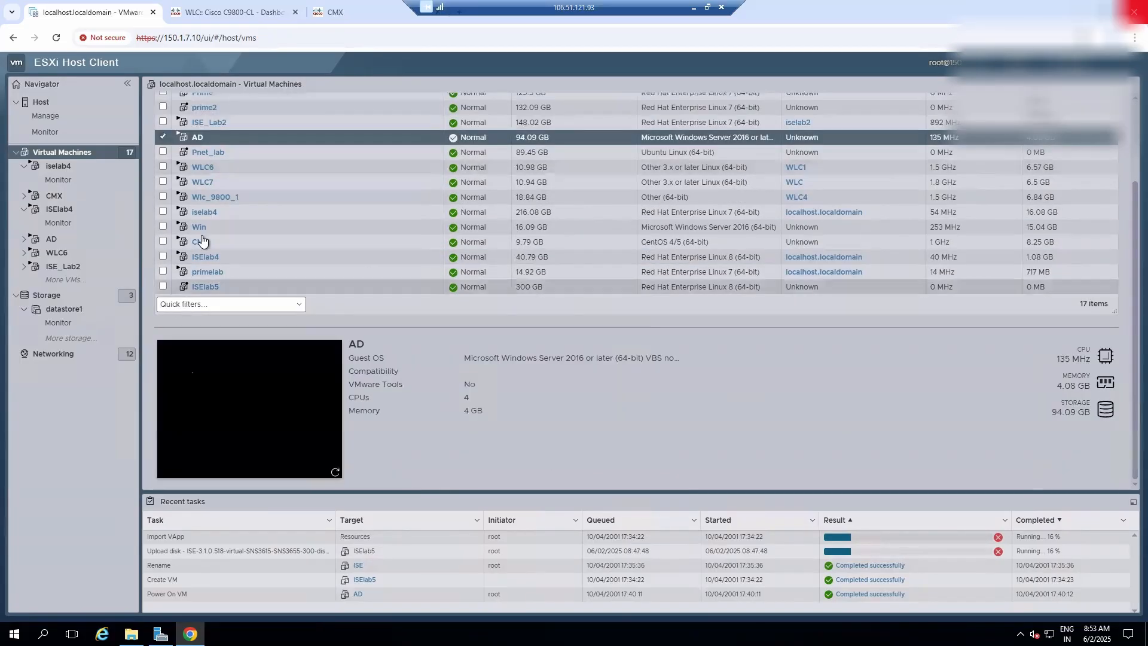
left_click(246, 402)
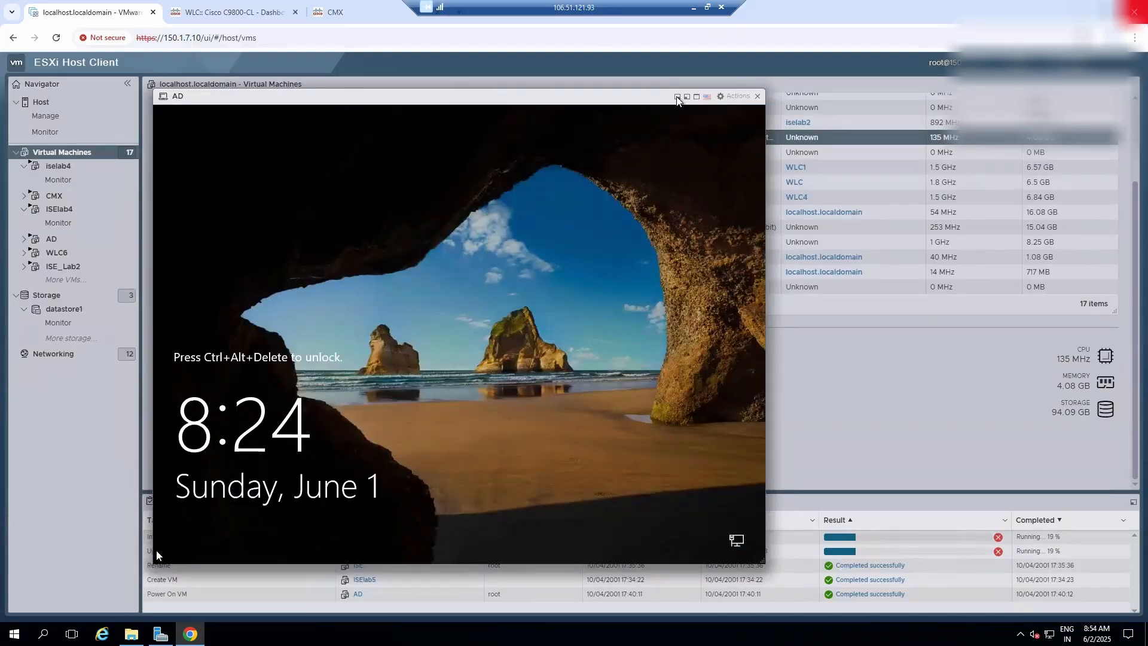
left_click(735, 96)
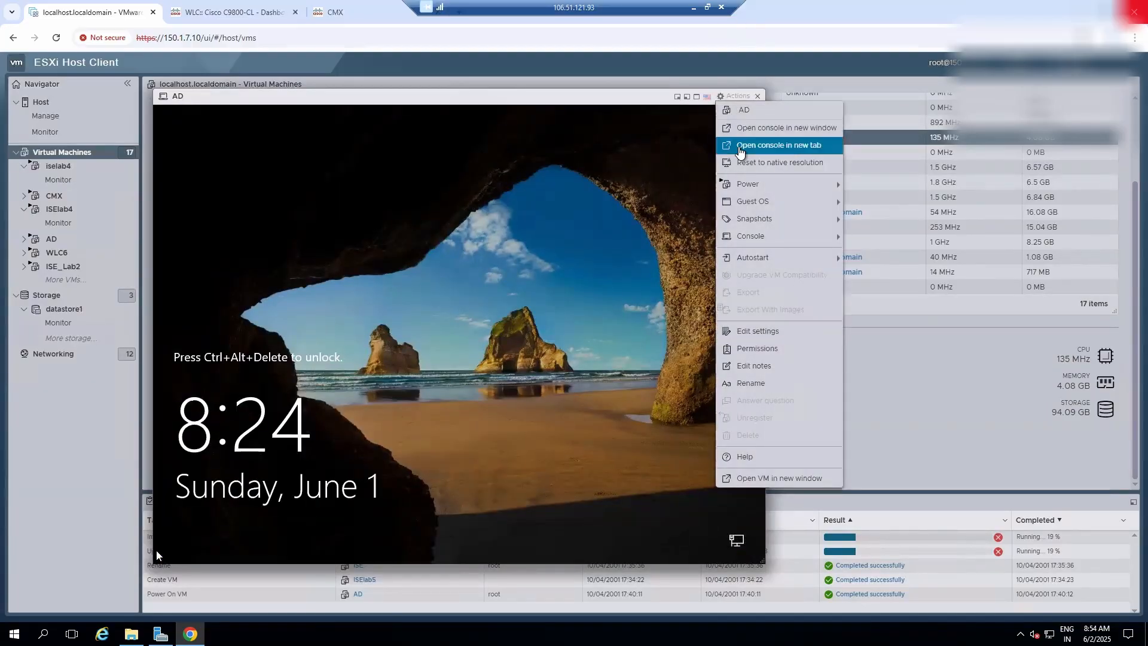
mouse_move(752, 202)
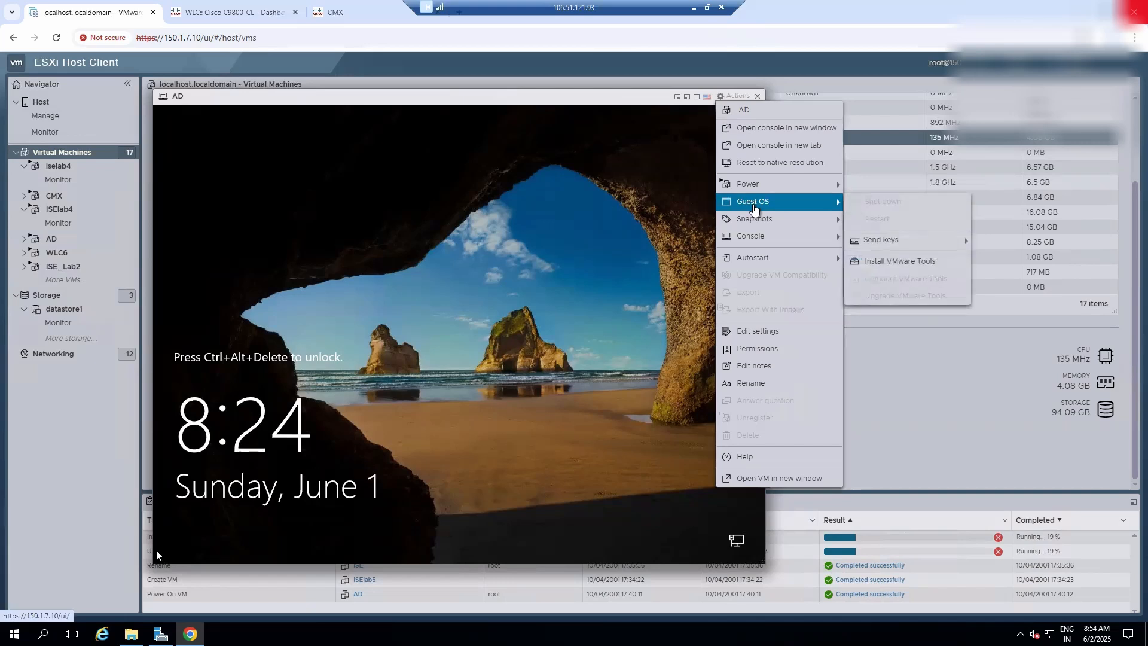
mouse_move(960, 238)
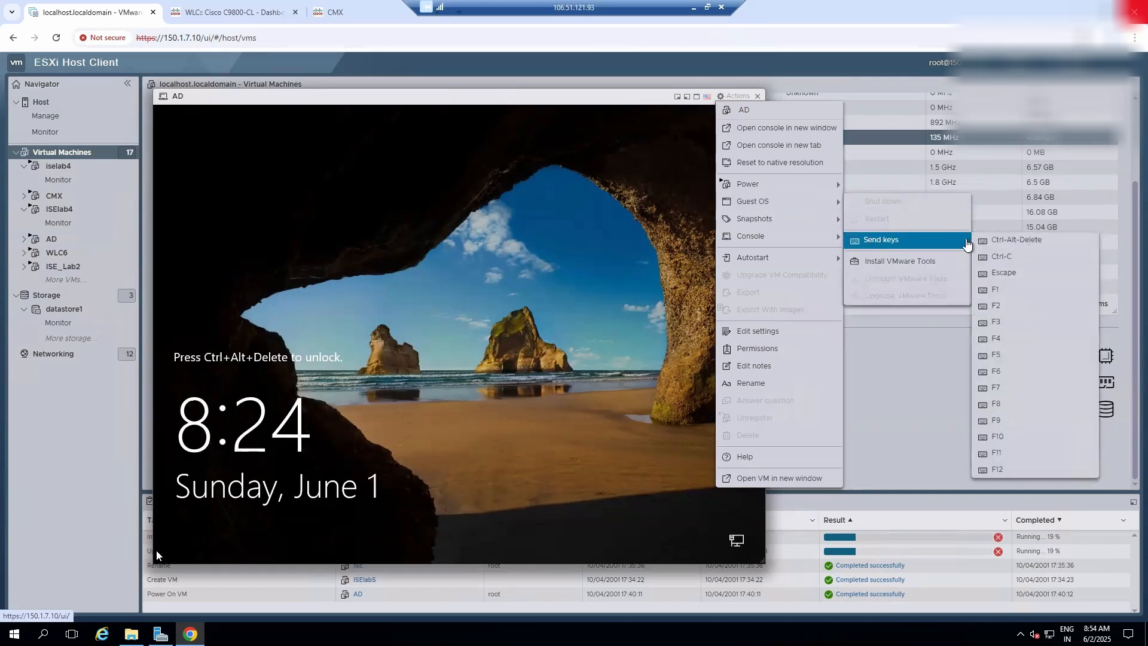
left_click(1005, 240)
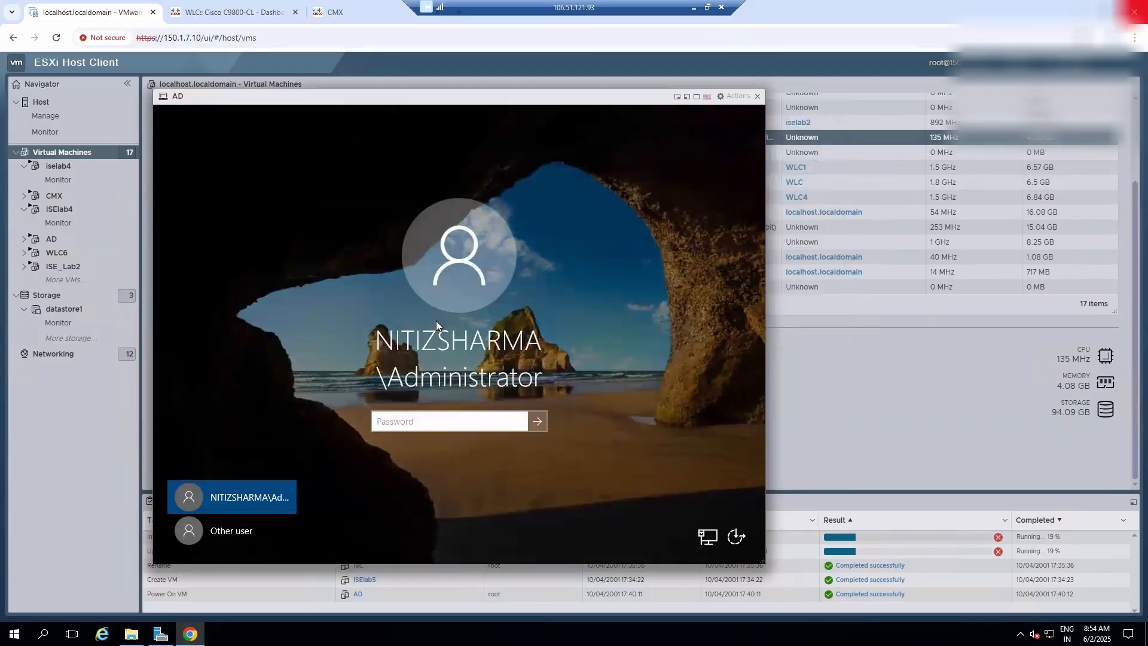
- Sign in to the AD server's Administrator account by entering the account password
left_click(452, 417)
type("•••••••••")
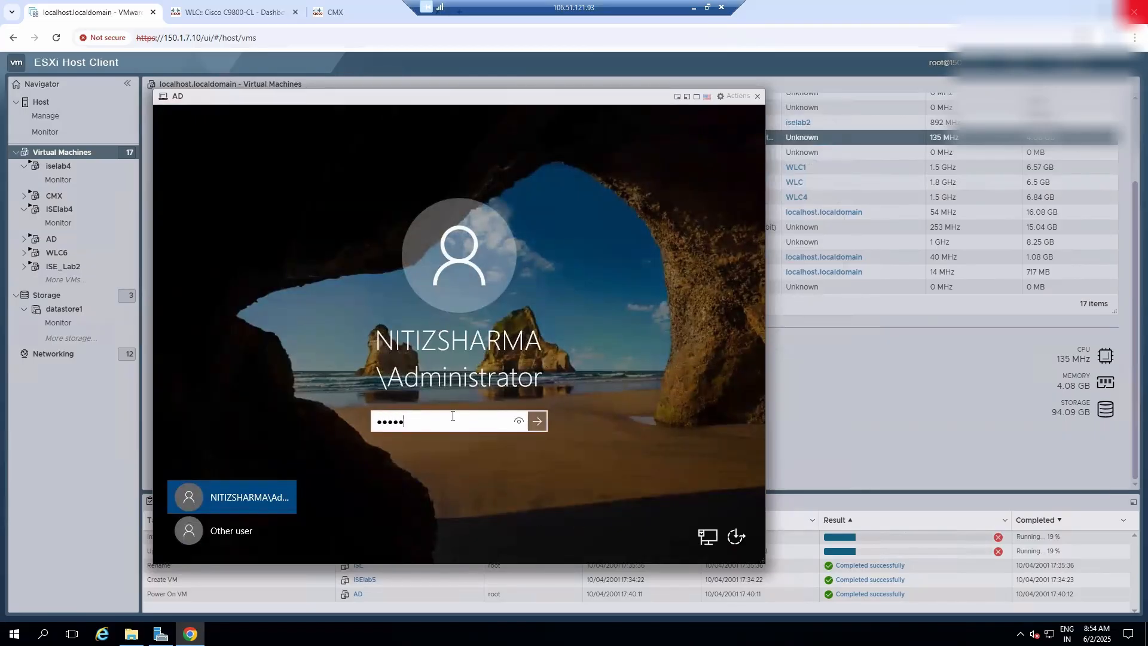
key("Return")
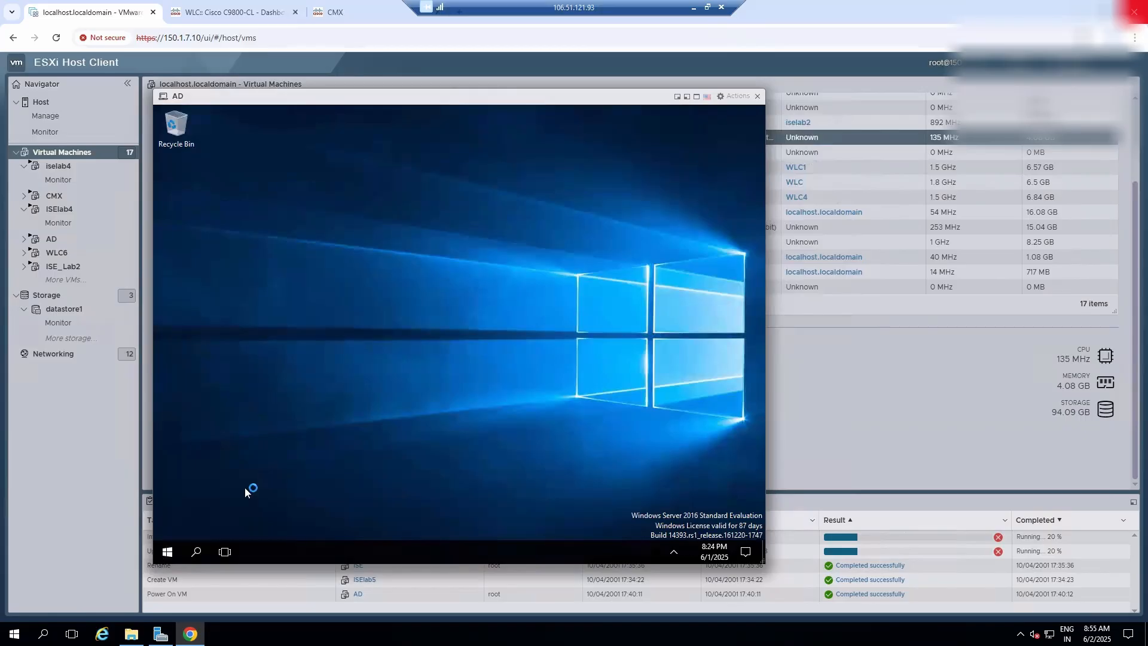
- Get past the Windows update prompt and launch DNS Manager on the AD server with the Run command
right_click(166, 556)
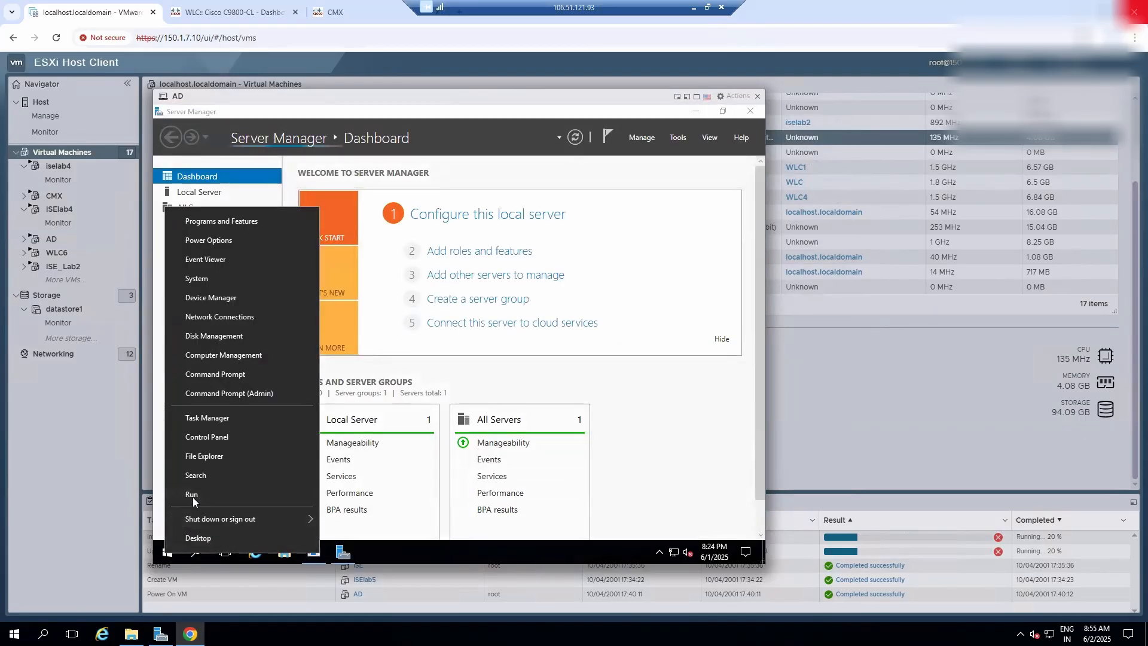
left_click(192, 495)
type("dn")
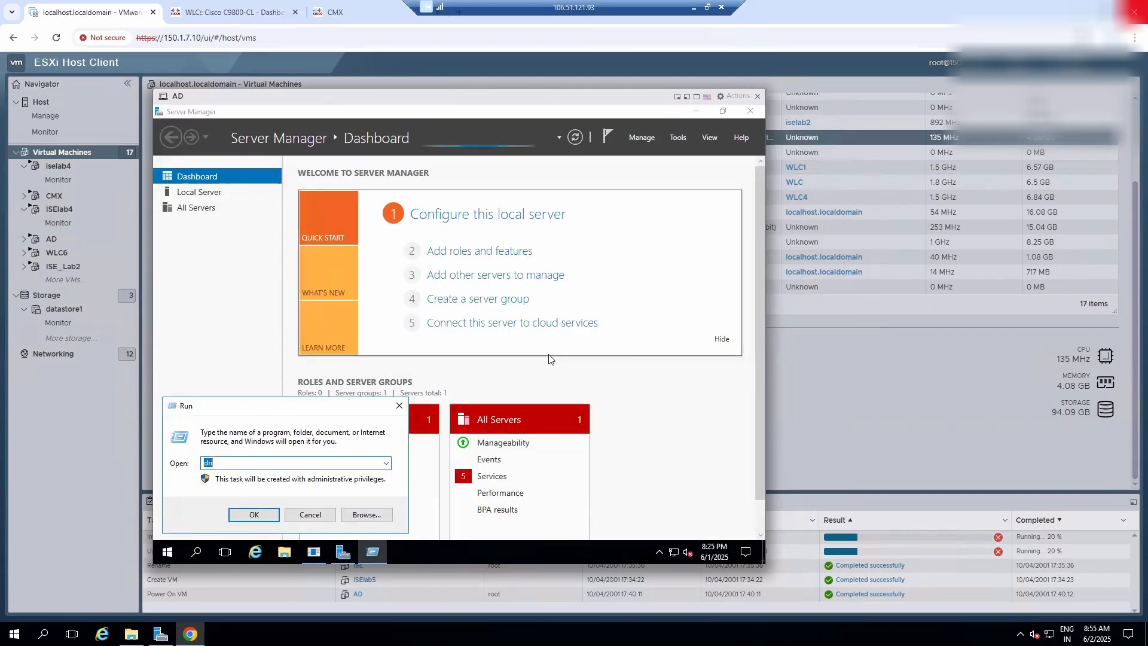
left_click(637, 347)
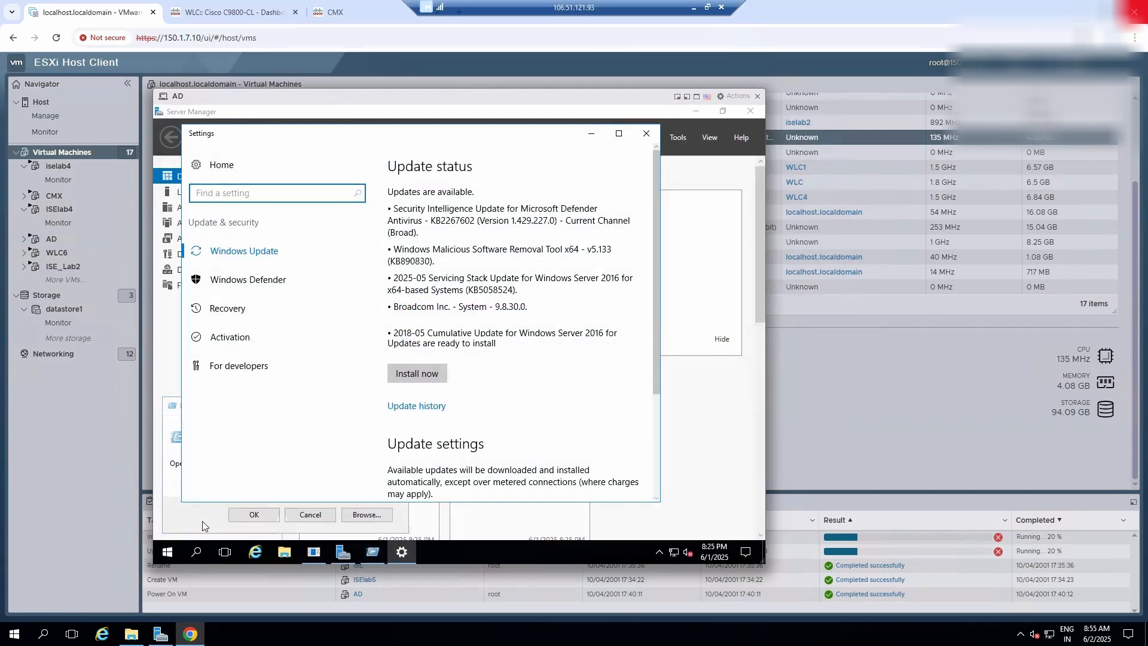
left_click(206, 523)
left_click(232, 465)
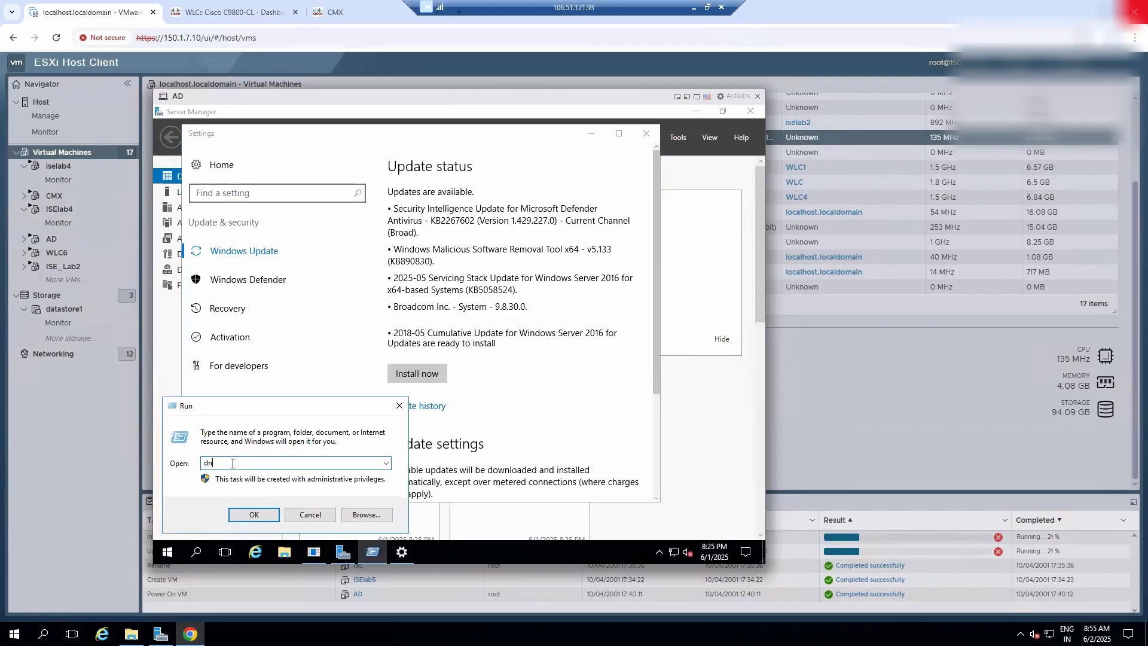
type("s")
left_click(233, 476)
left_click(256, 516)
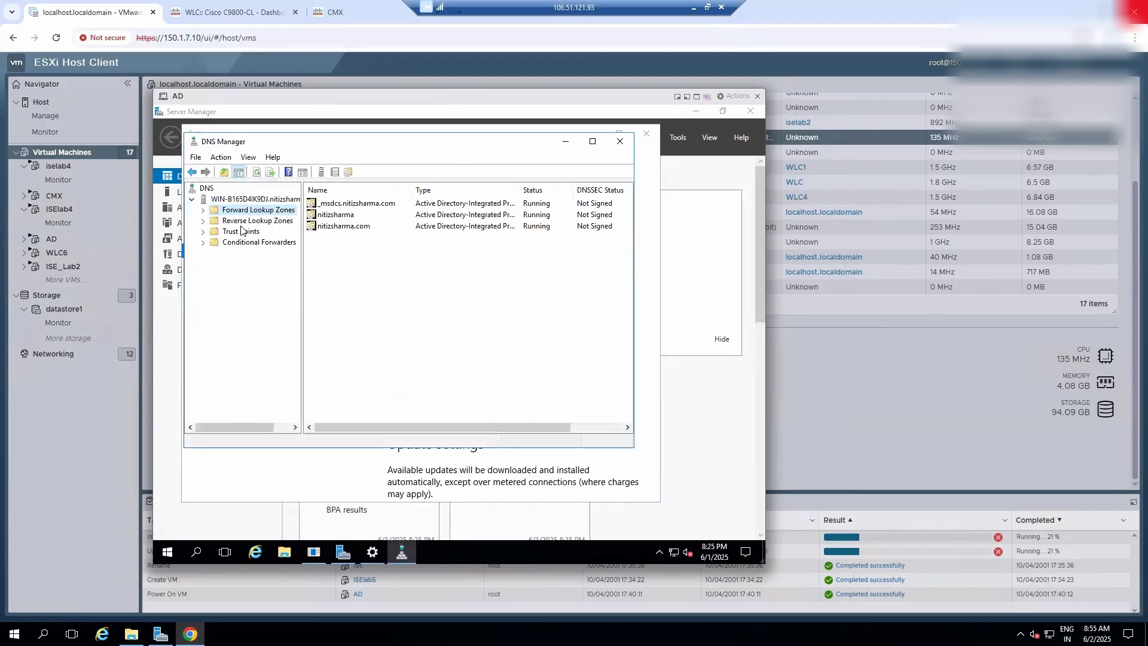
- Add host record iselab4 with IP address 150.1.7.60 and an associated pointer record to the .com forward lookup zone
left_click(202, 210)
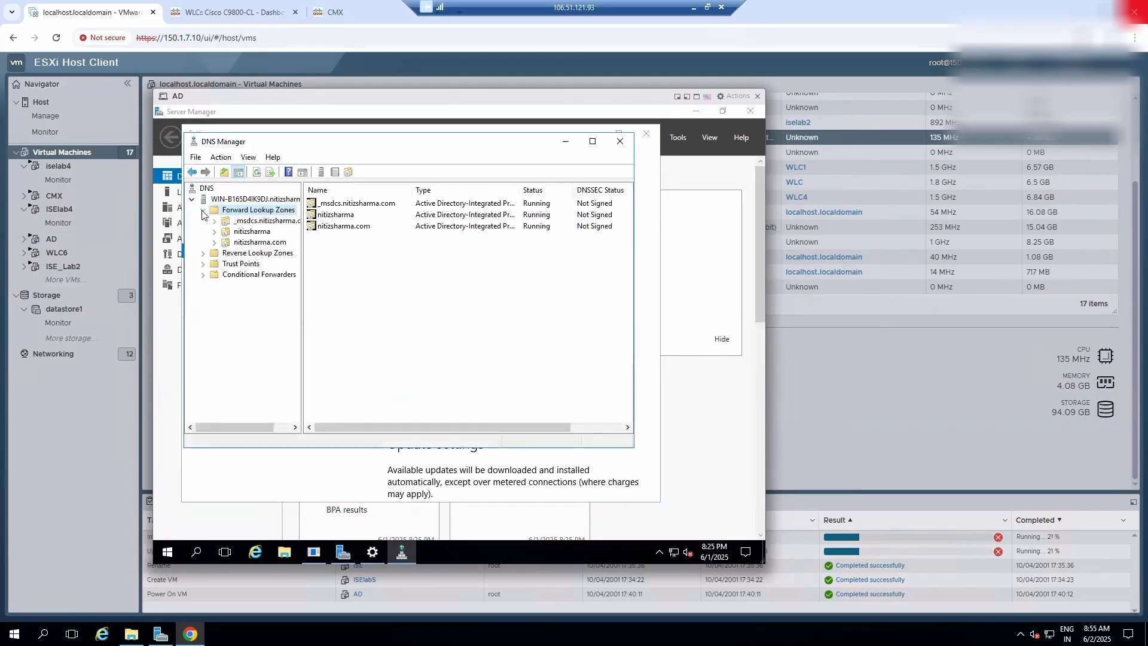
left_click(216, 242)
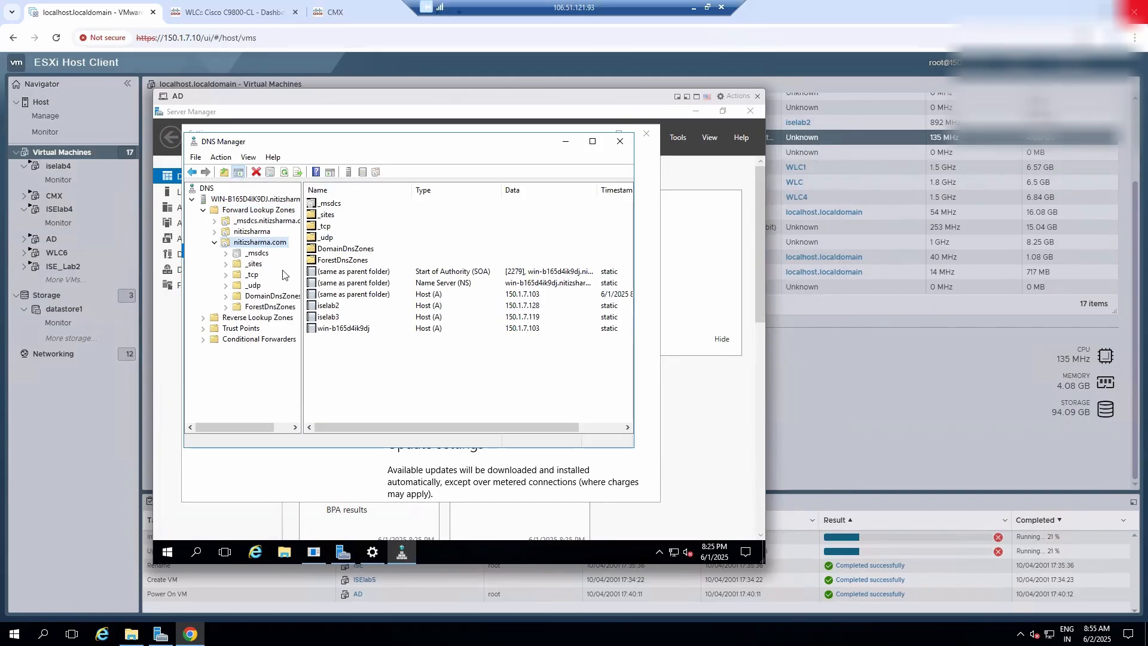
right_click(266, 242)
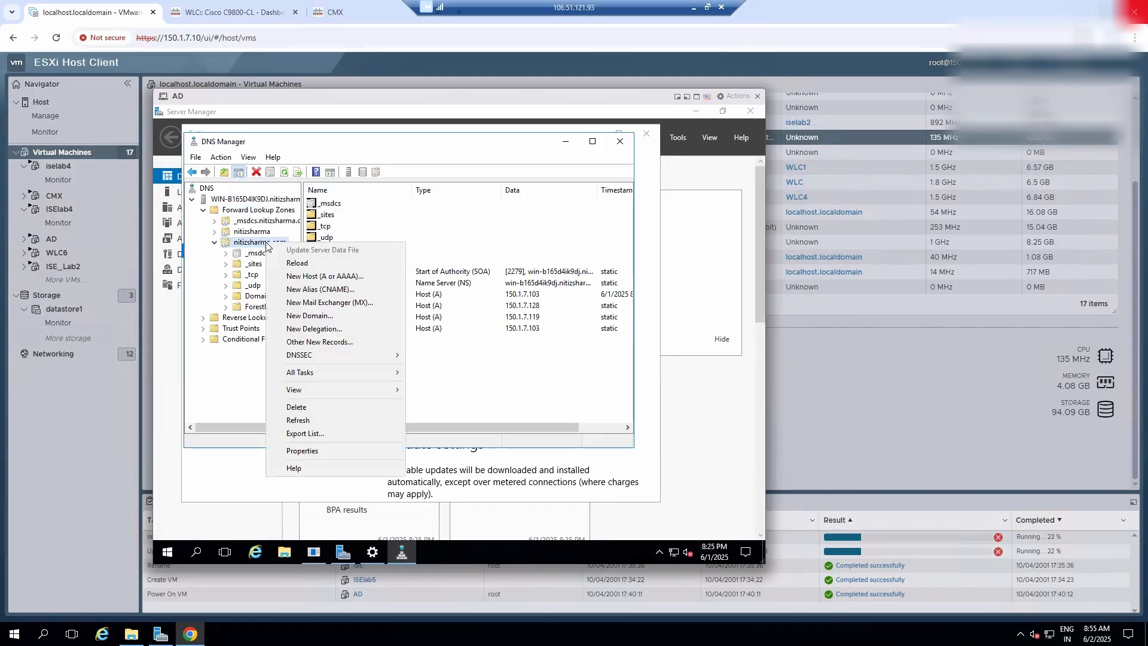
left_click(292, 276)
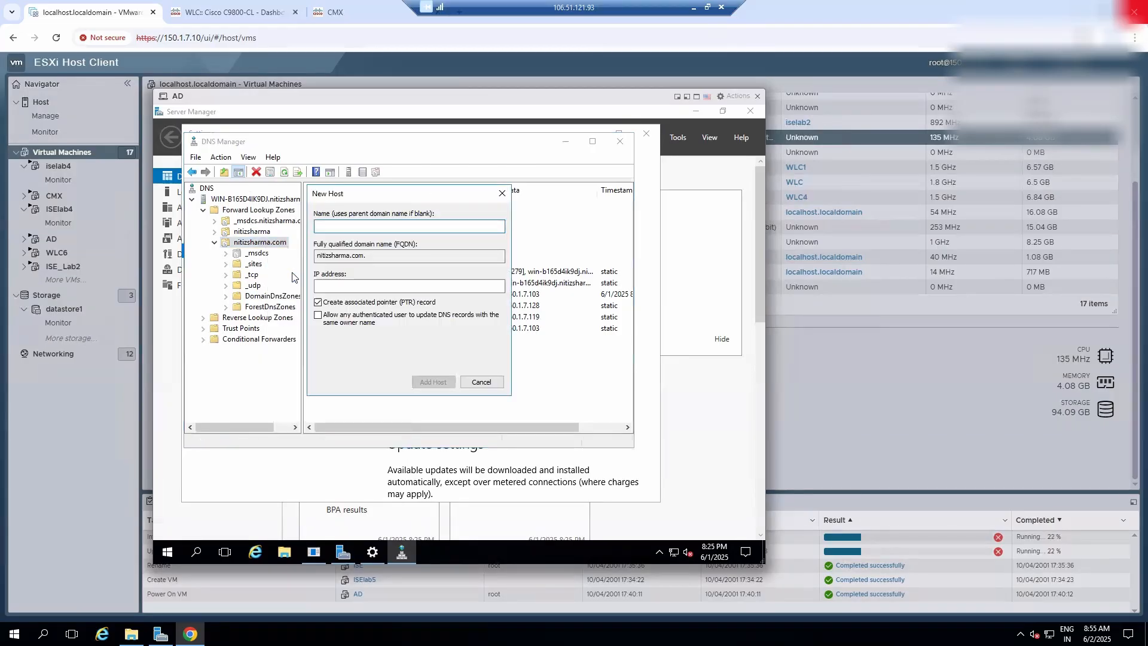
type("iselab4")
left_click(330, 287)
type("15")
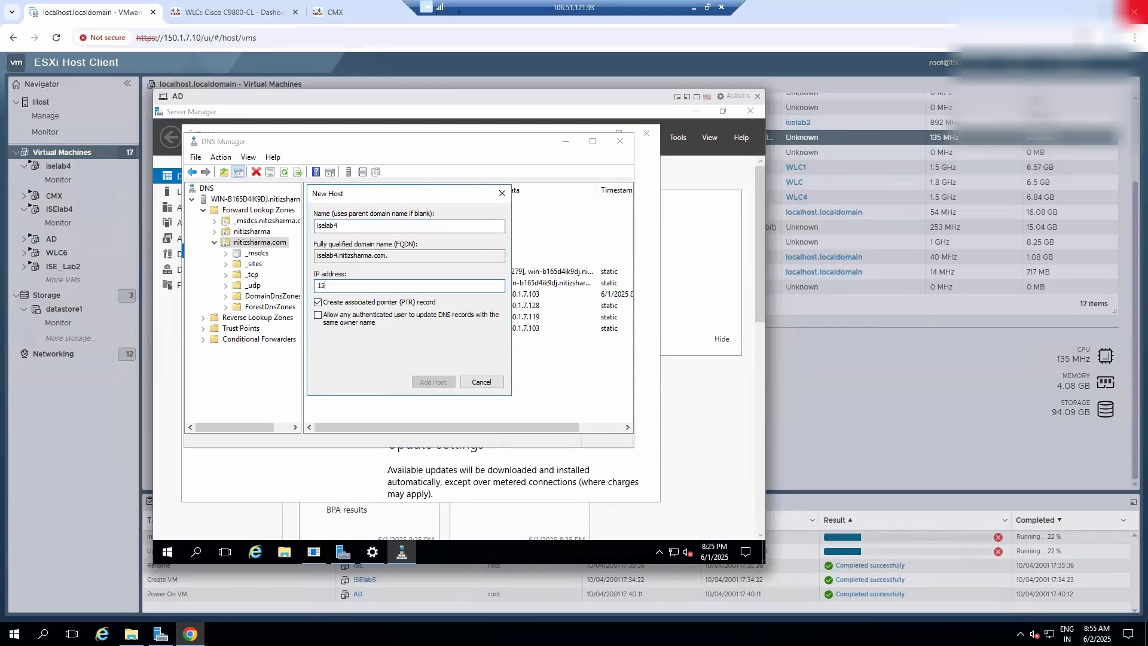
type("0.1.7.60")
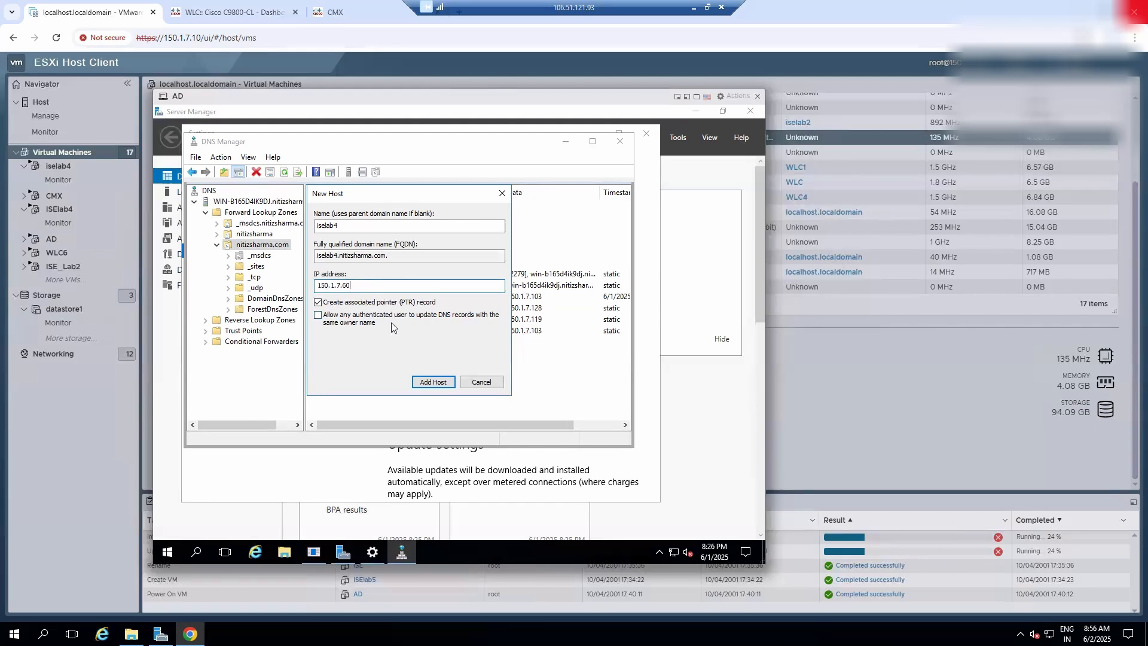
left_click(428, 381)
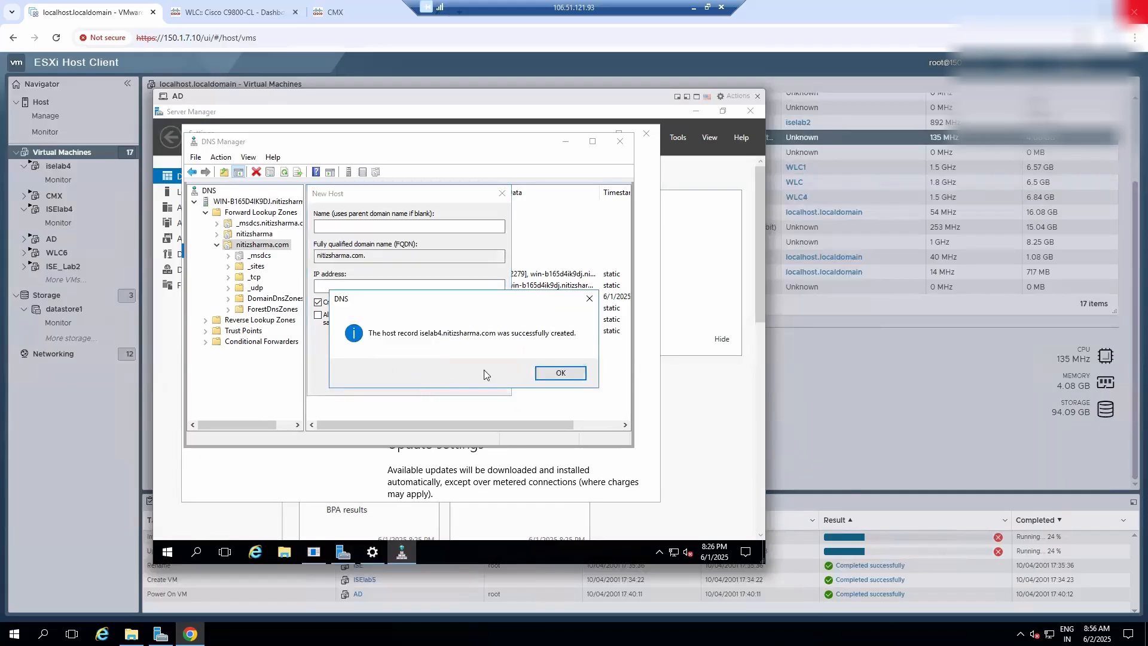
left_click(561, 374)
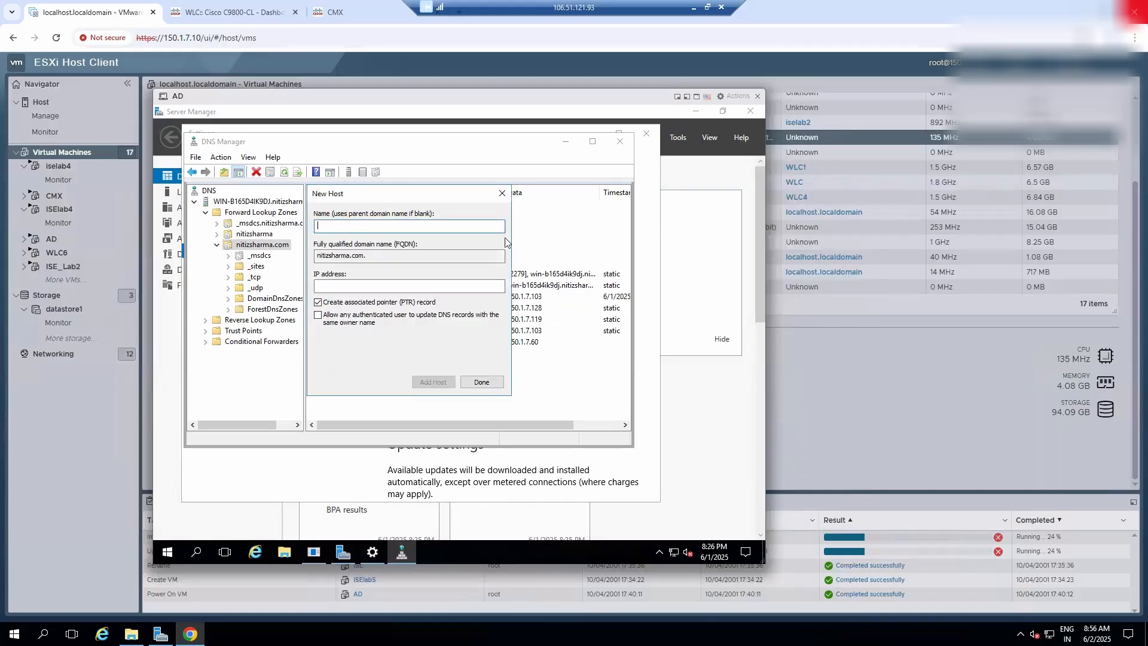
left_click(504, 192)
- Check the properties of the 150.1.7.60 pointer record in the 7.1.150.in-addr.arpa reverse lookup zone
double_click(276, 320)
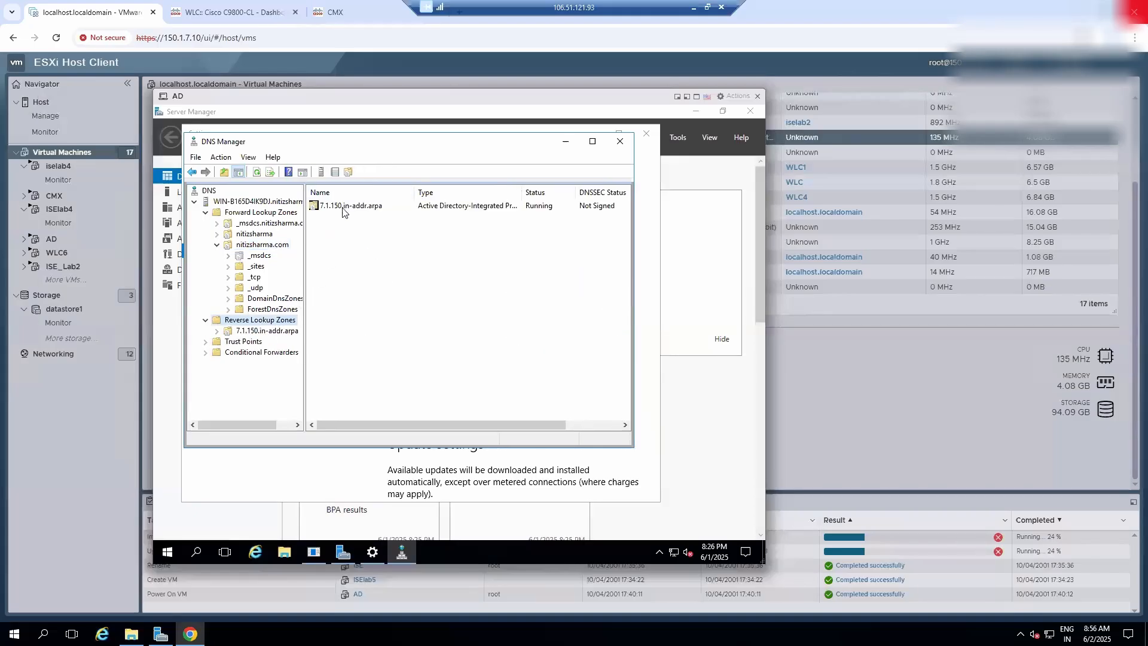
left_click(289, 334)
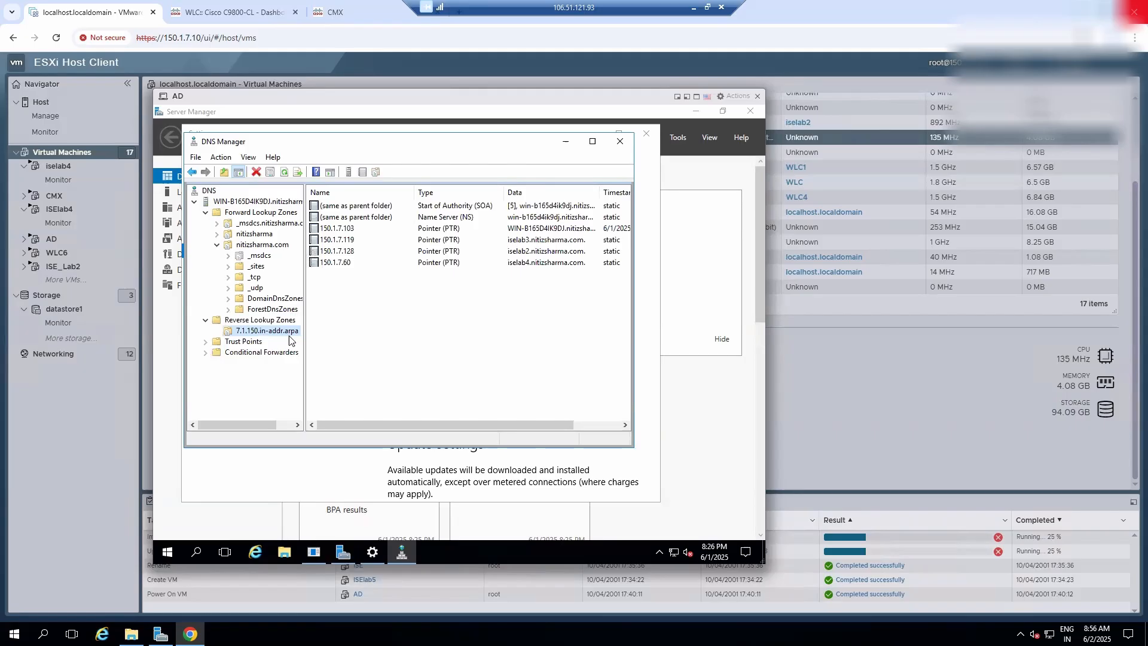
double_click(328, 263)
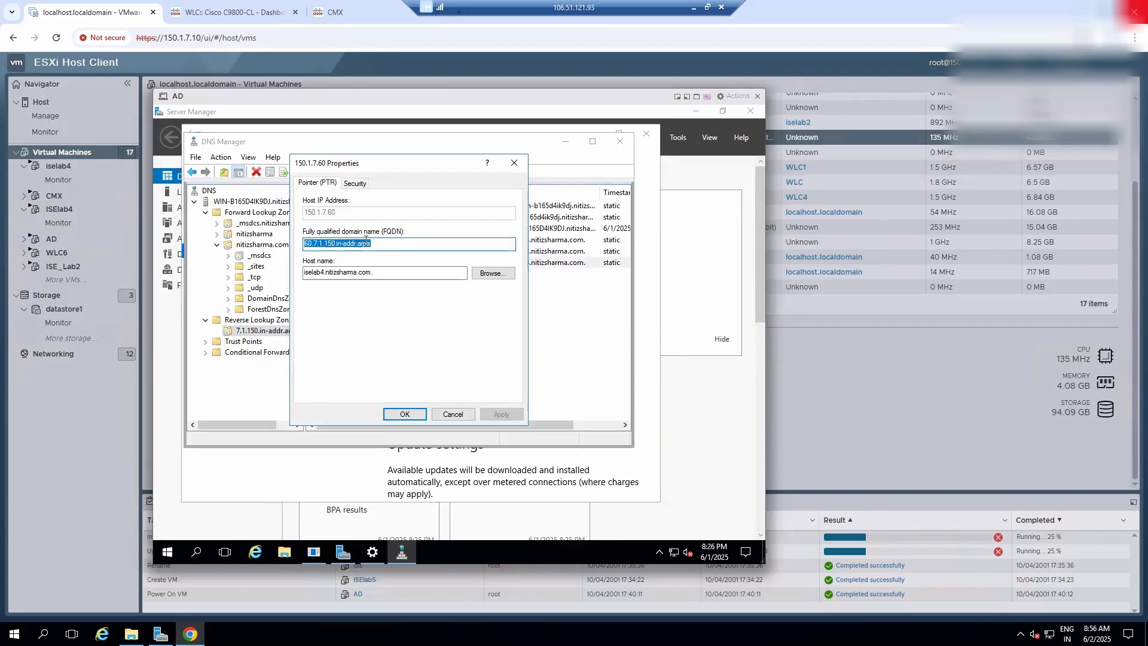
left_click(406, 415)
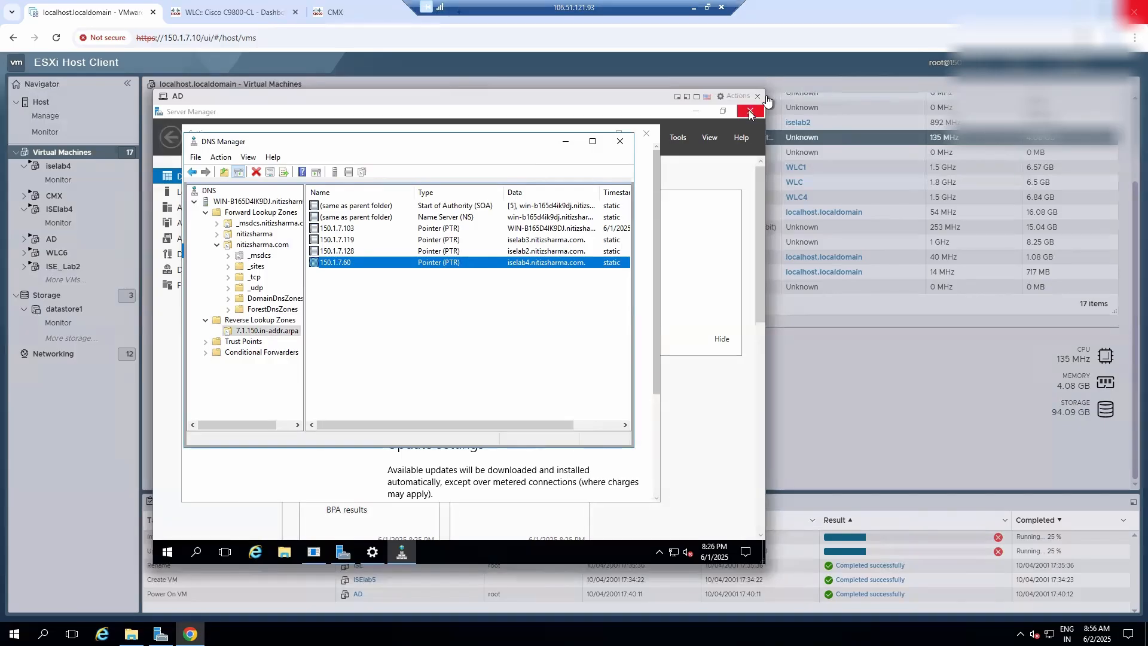
- Close the AD console, select the ISElab4 virtual machine in the list and open its console
left_click(759, 97)
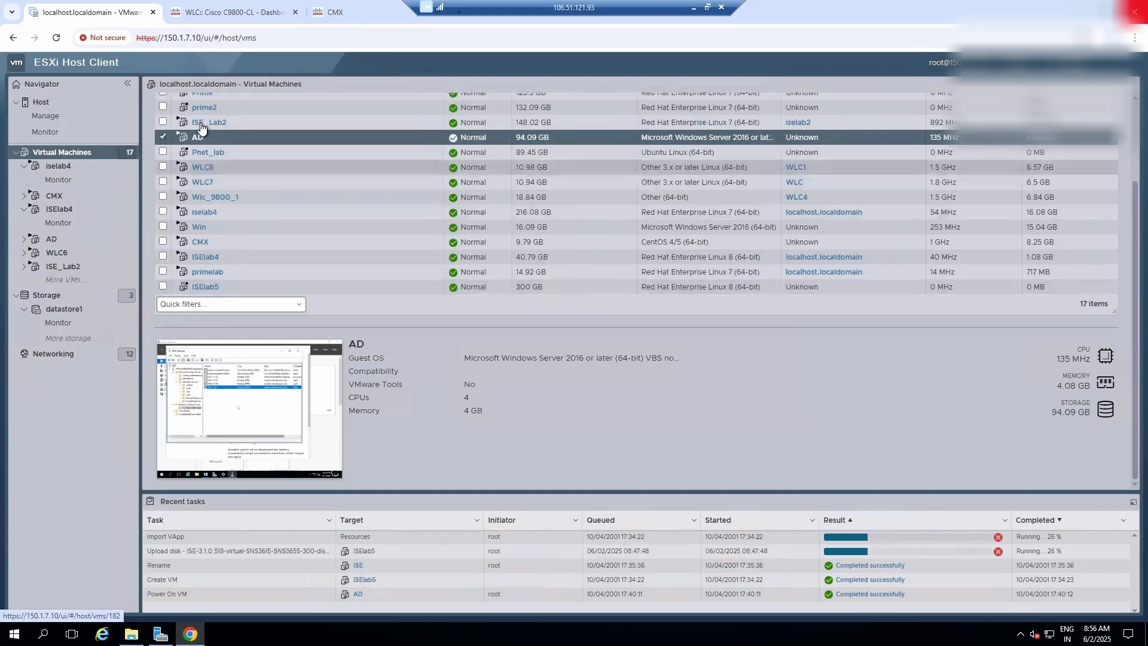
left_click(207, 260)
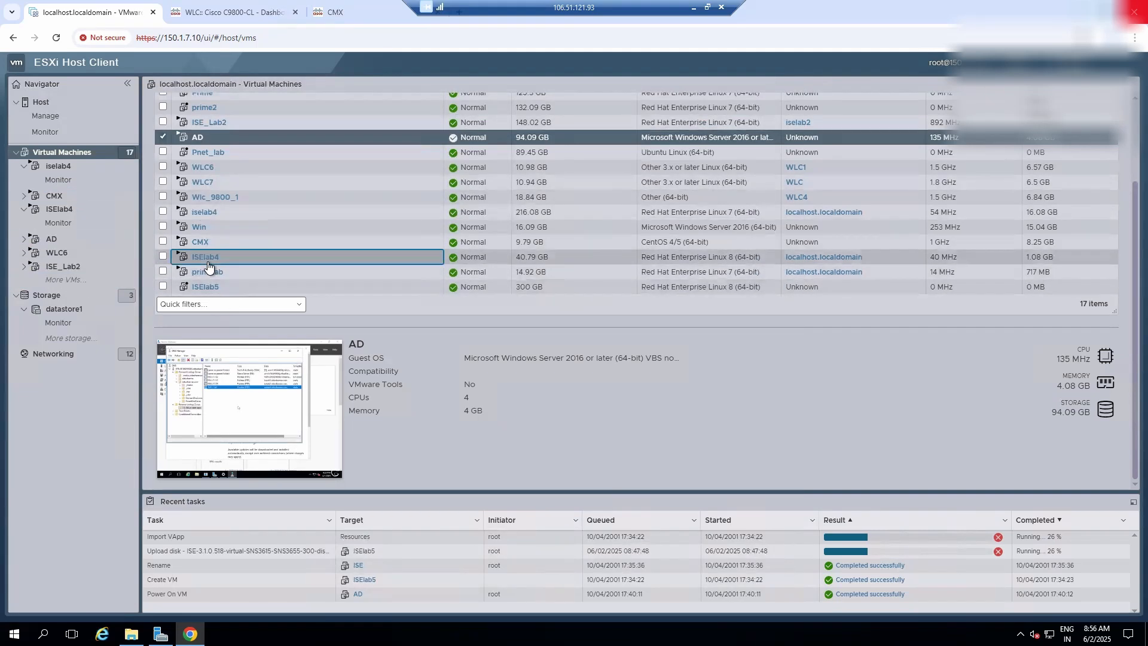
scroll(313, 260, "up", 1)
left_click(265, 310)
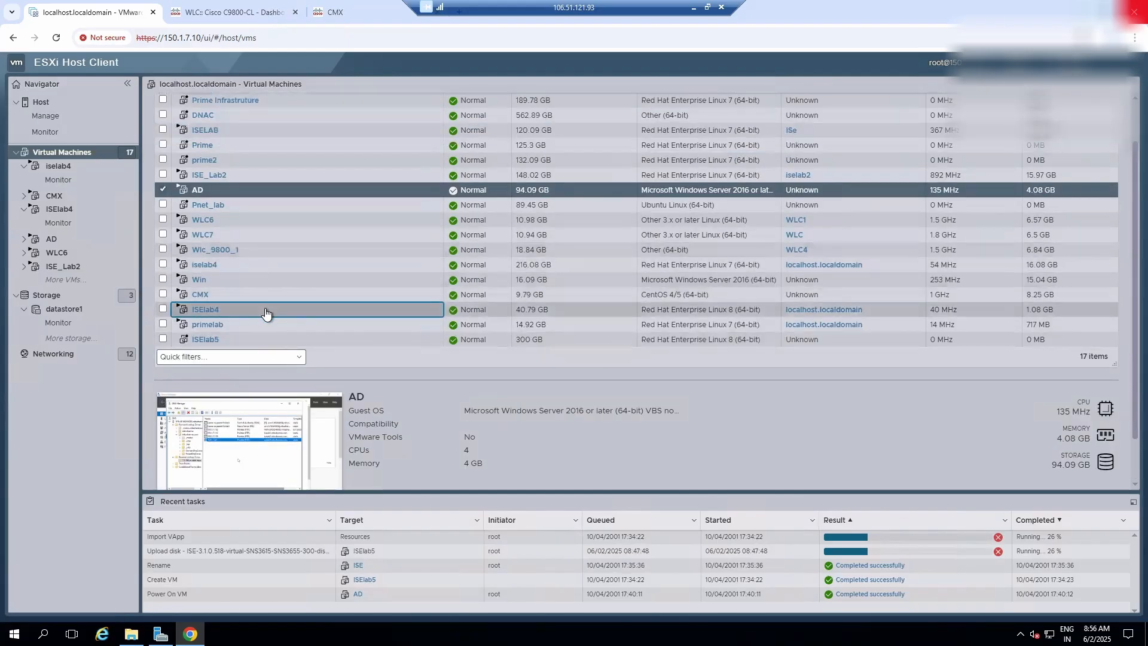
left_click(246, 430)
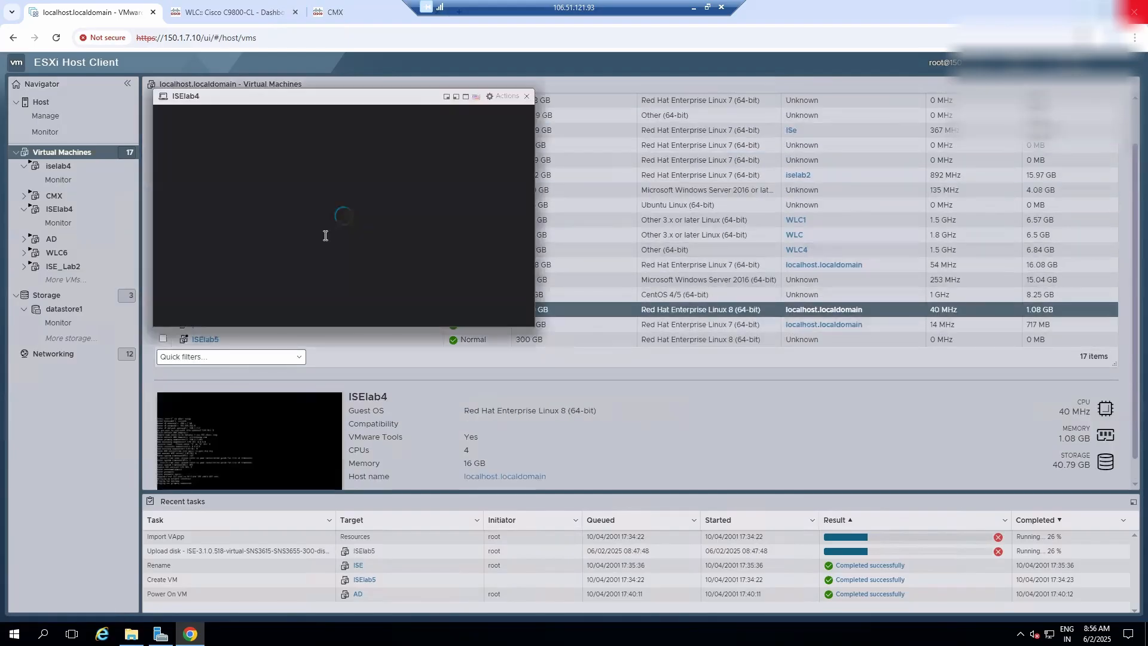